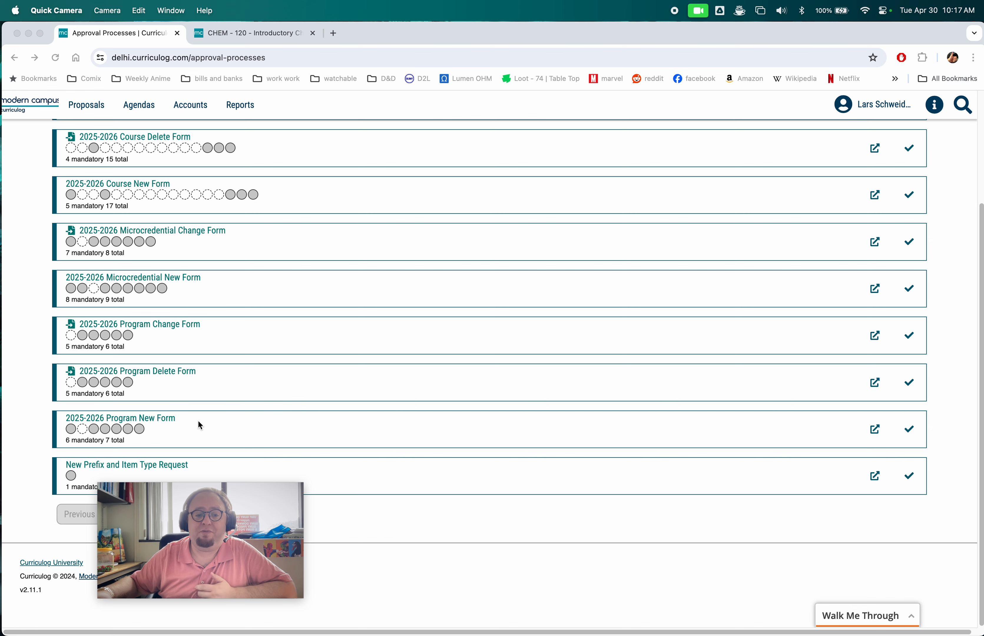
- Start a new proposal using the 2025-2026 Program New Form
click(199, 423)
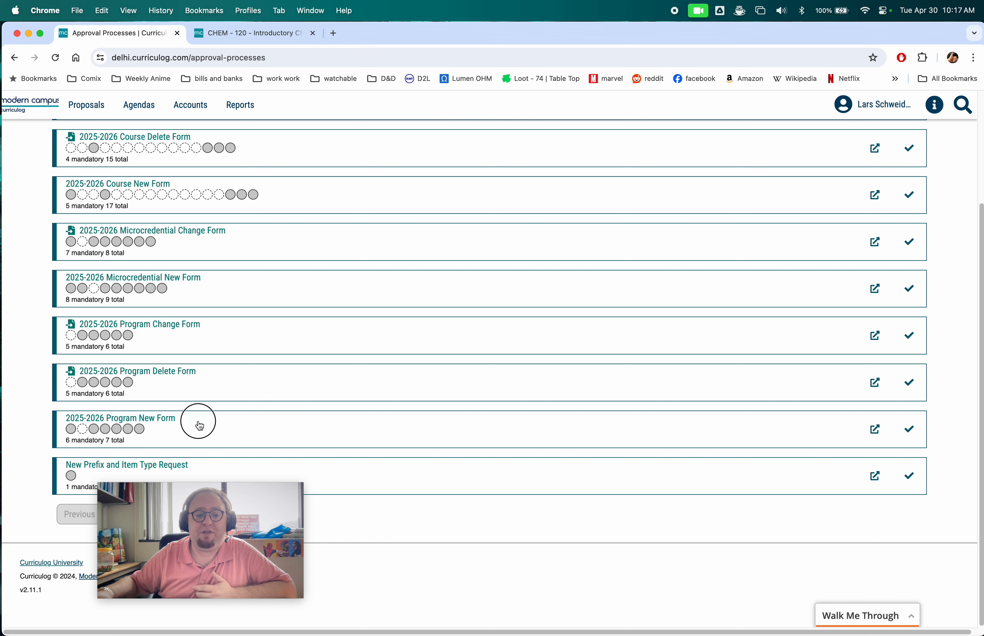
click(905, 431)
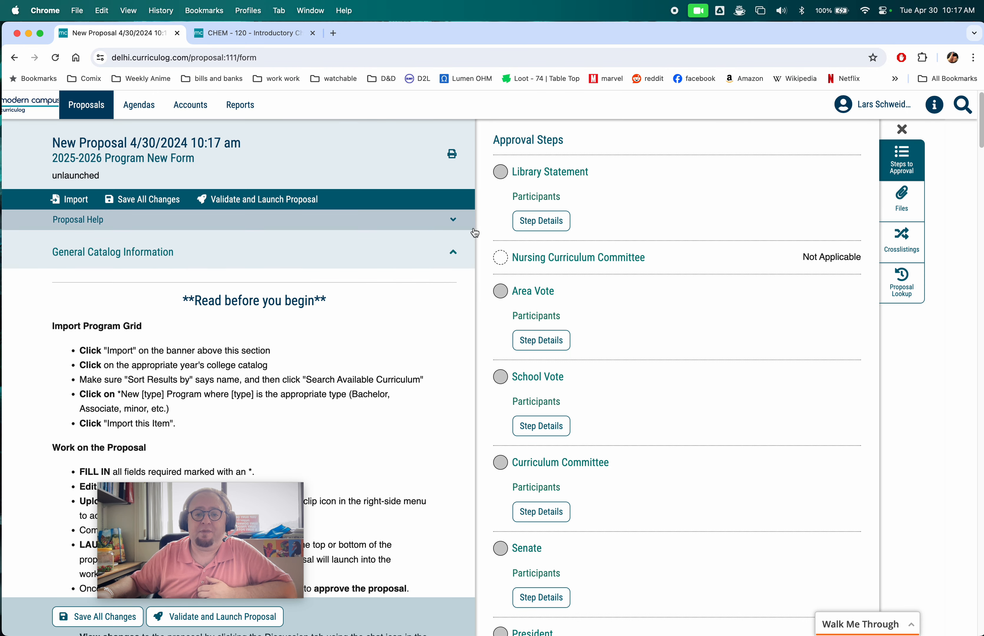
drag(256, 491, 182, 134)
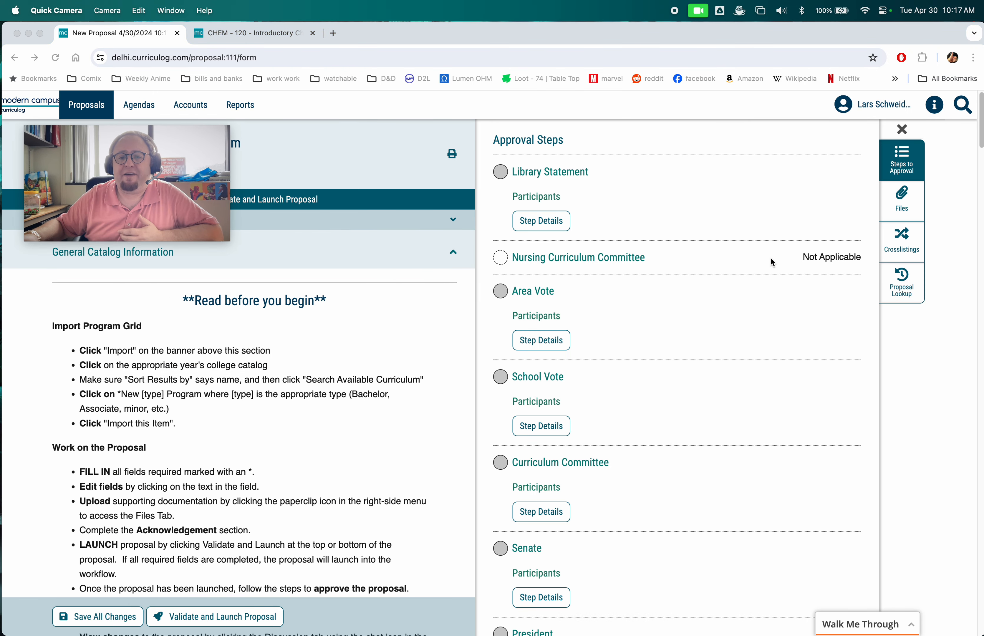
- Examine the approval steps panel and the proposal's read-before-you-begin instructions
click(901, 131)
click(902, 130)
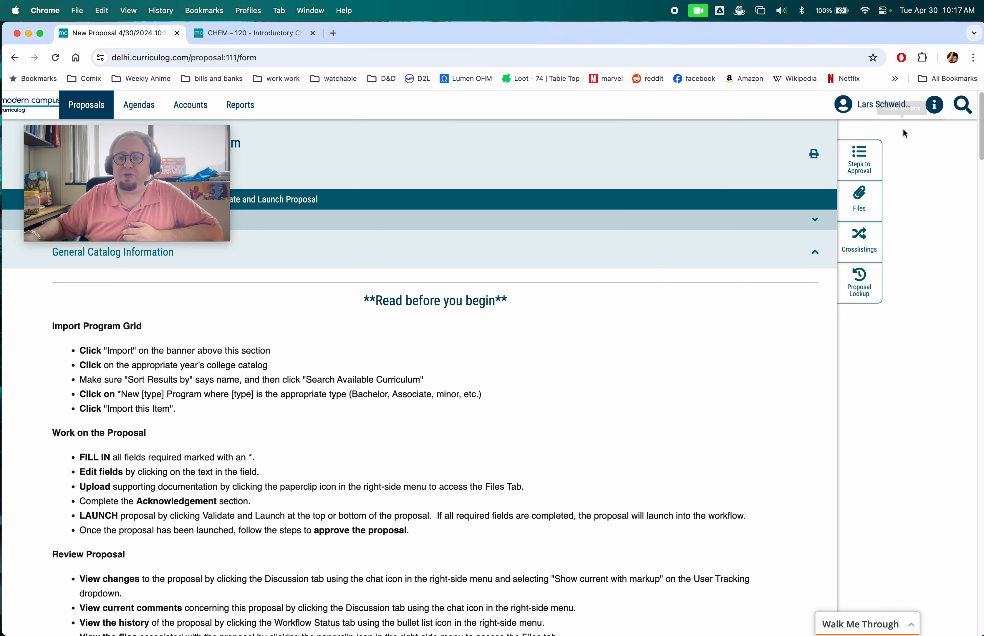
click(860, 156)
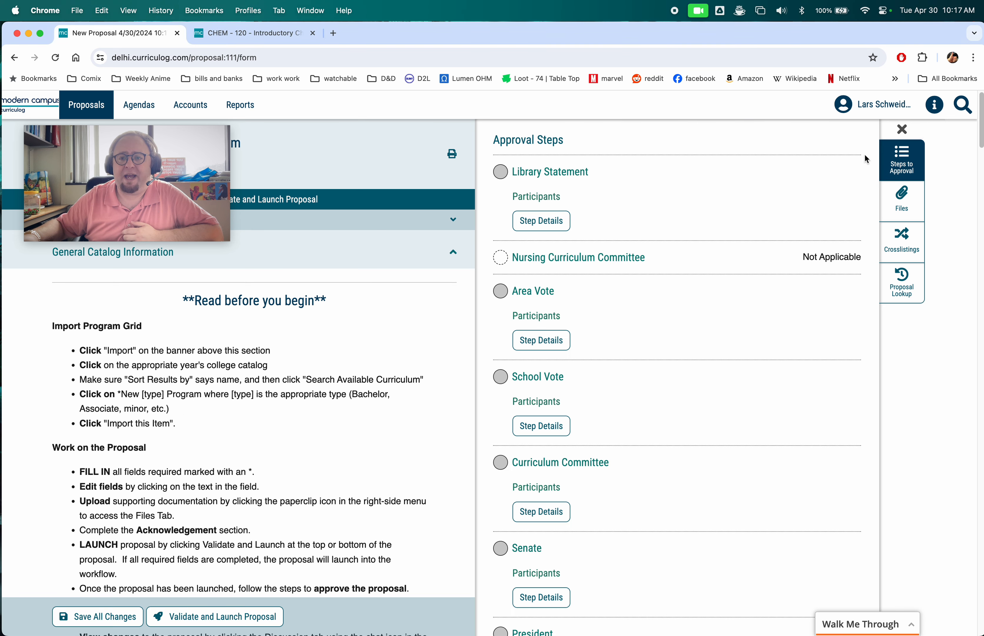
click(904, 131)
scroll(611, 261, down, 3)
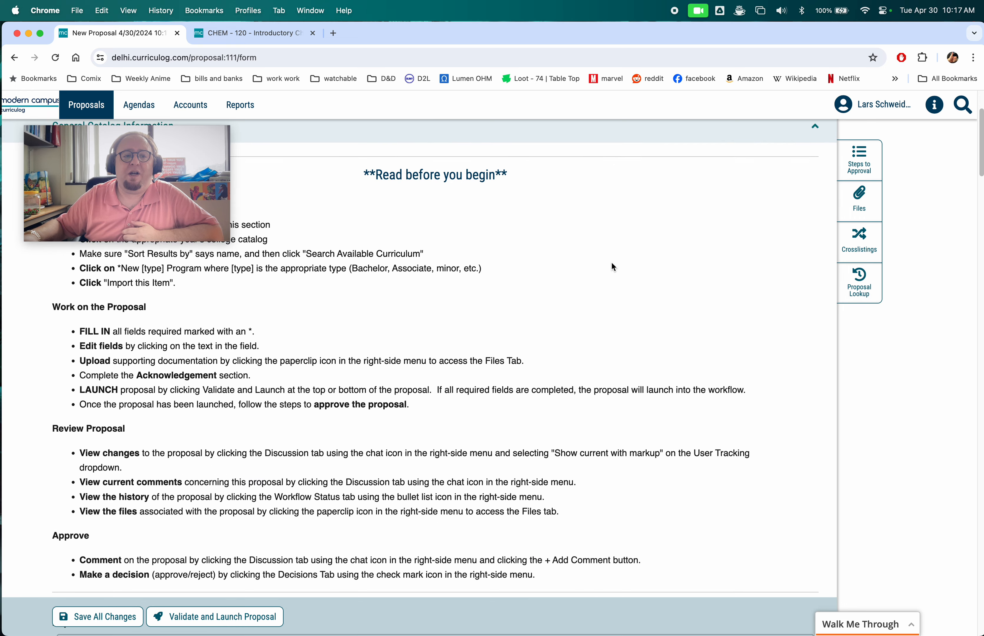
scroll(611, 262, up, 3)
drag(117, 131, 875, 456)
click(66, 327)
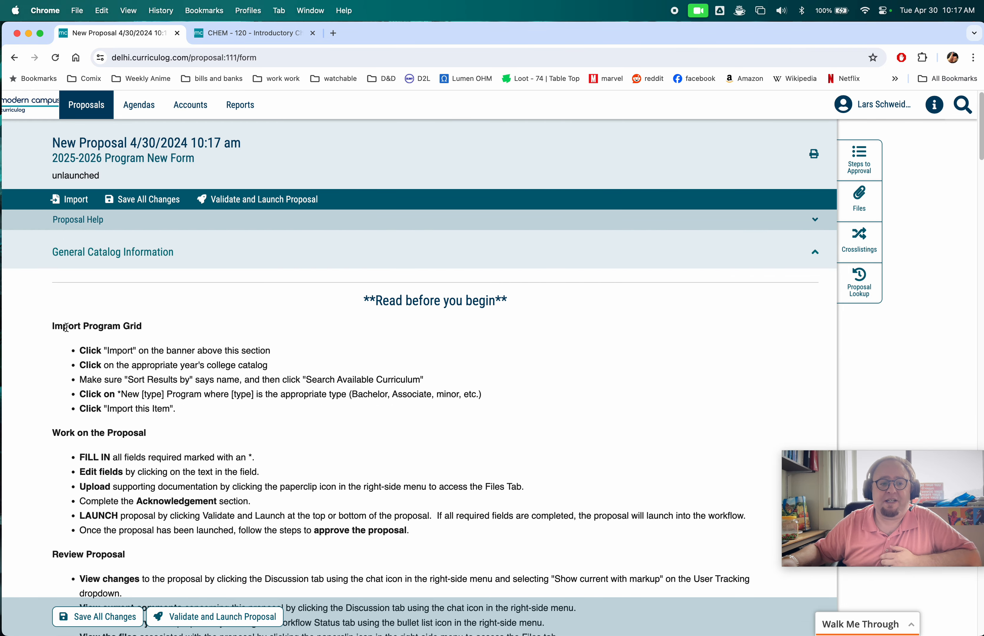
- Import the *New Bachelor Program item from the Acalog 2025 - 2026 College Catalog into the proposal
click(70, 199)
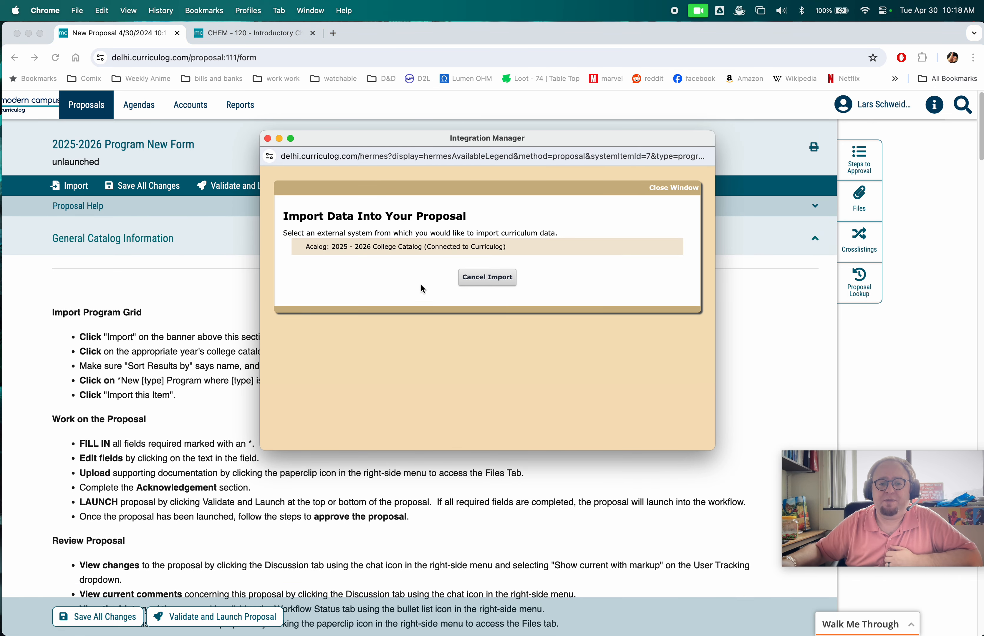
click(420, 250)
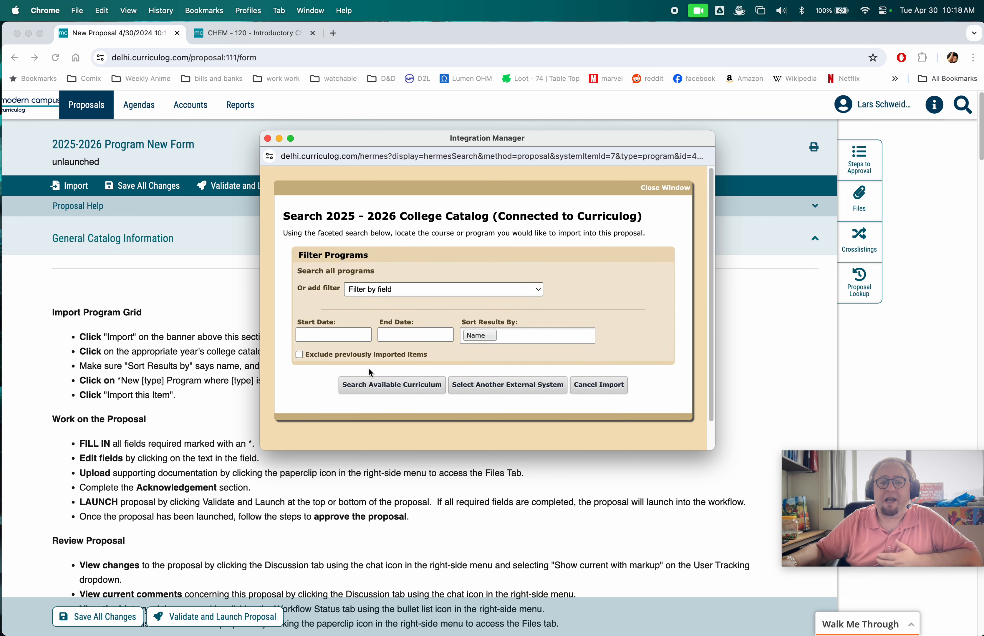
click(388, 385)
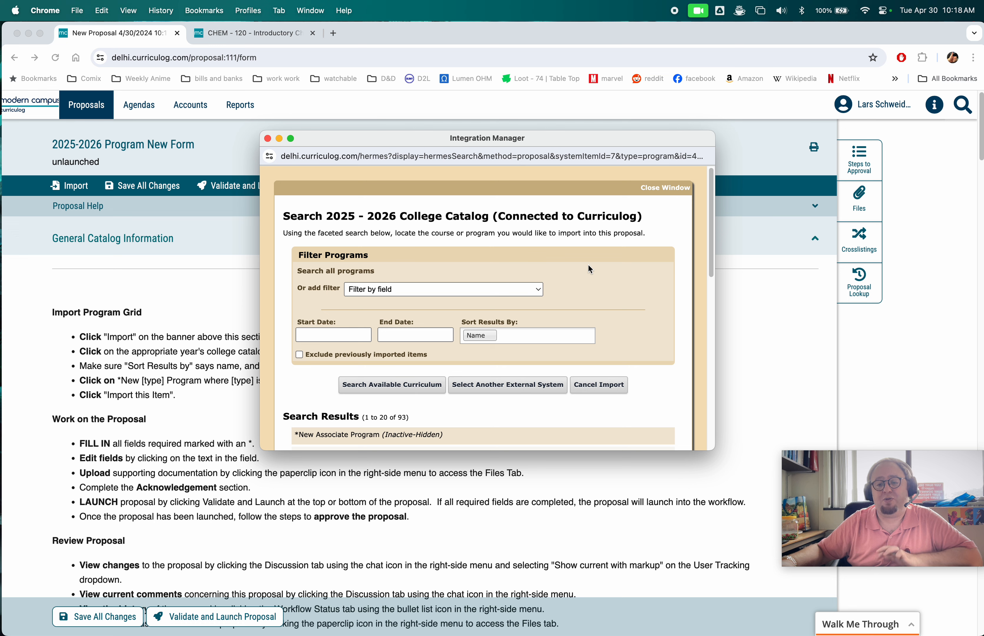
scroll(589, 266, down, 5)
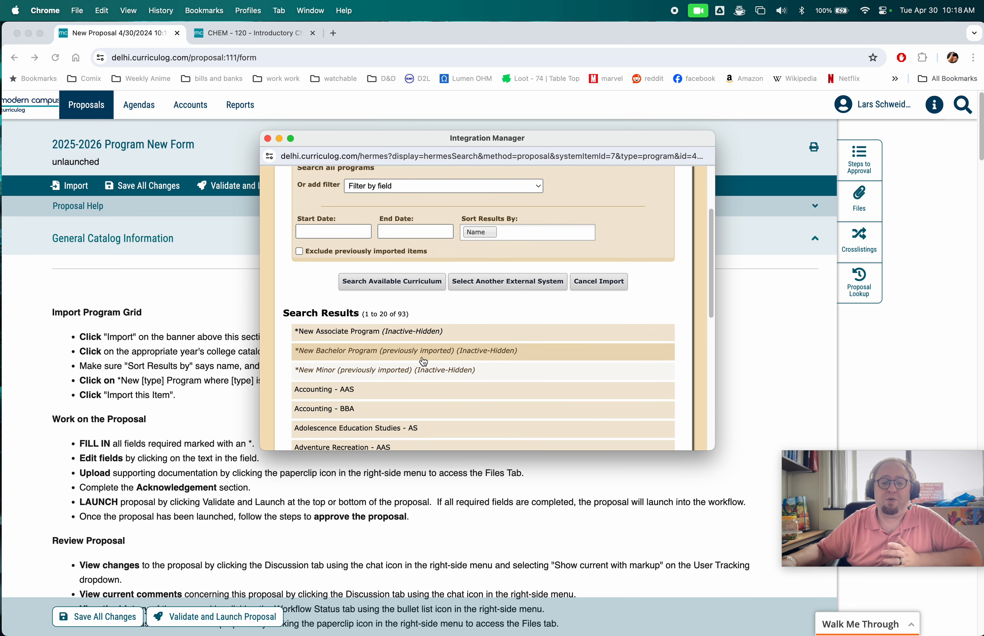
click(397, 353)
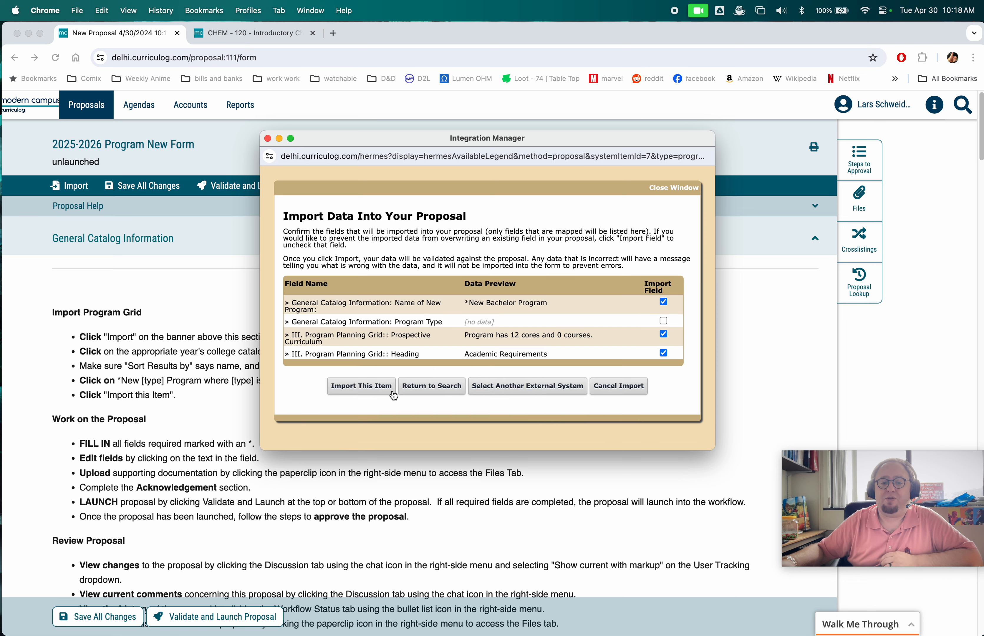
click(370, 389)
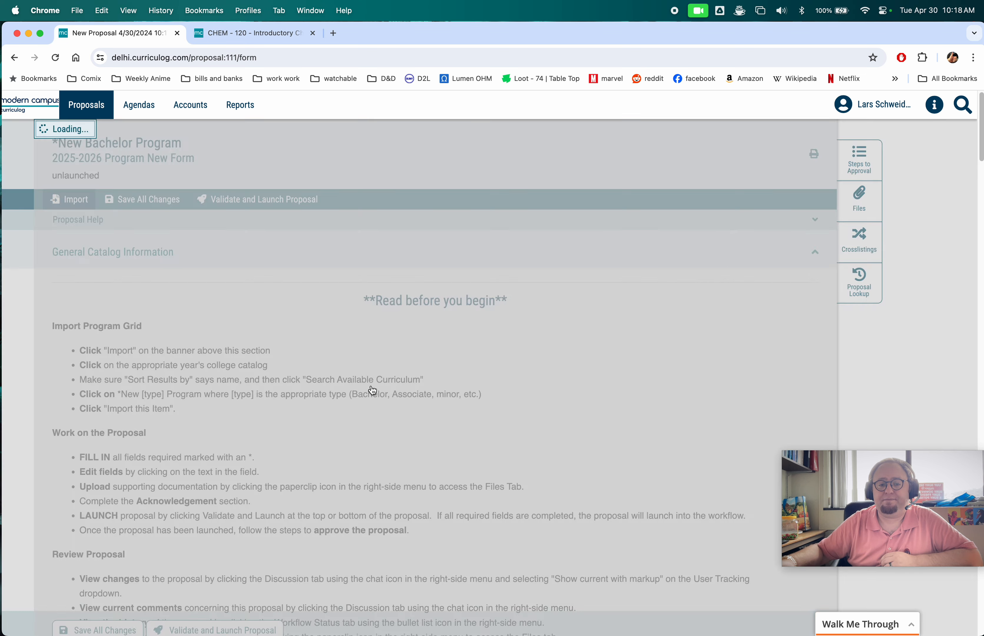
- Set the Department to Math & Science and the School to Nursing, Arts, and Sciences
scroll(372, 387, down, 10)
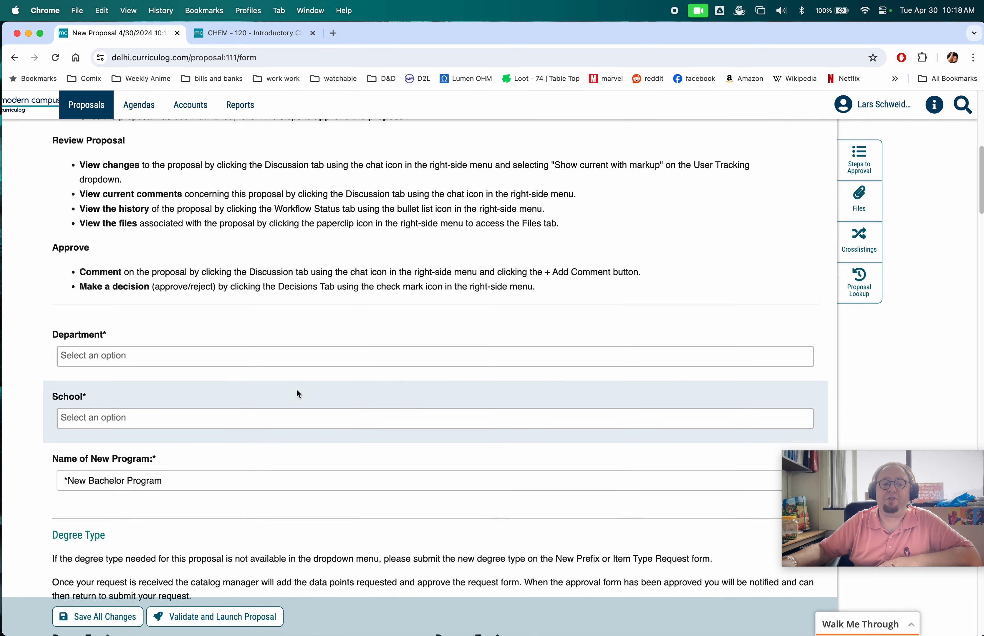
click(173, 357)
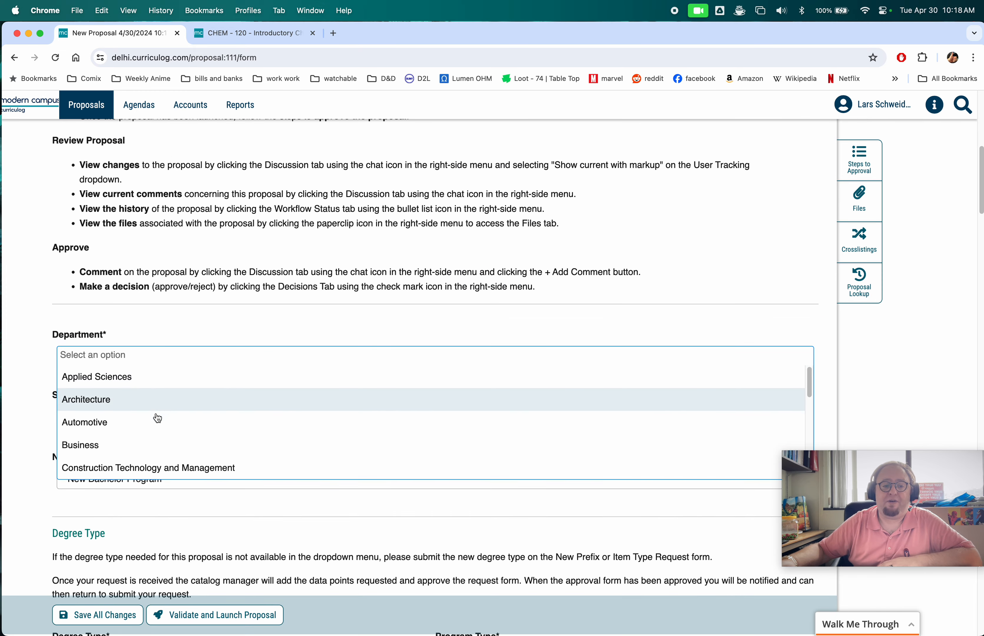
scroll(157, 442, down, 10)
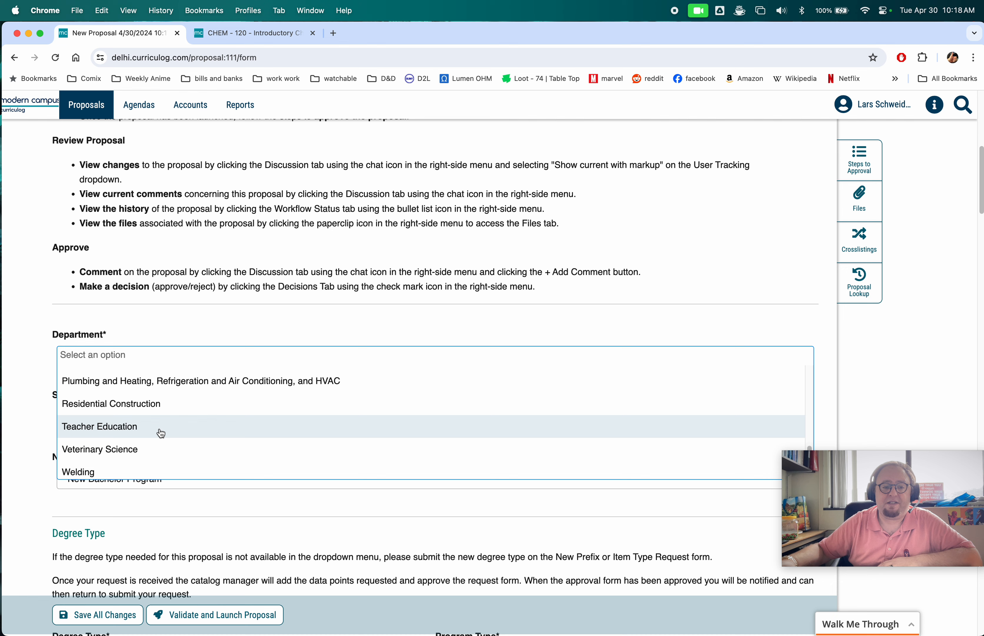
scroll(161, 430, up, 3)
click(157, 386)
click(139, 422)
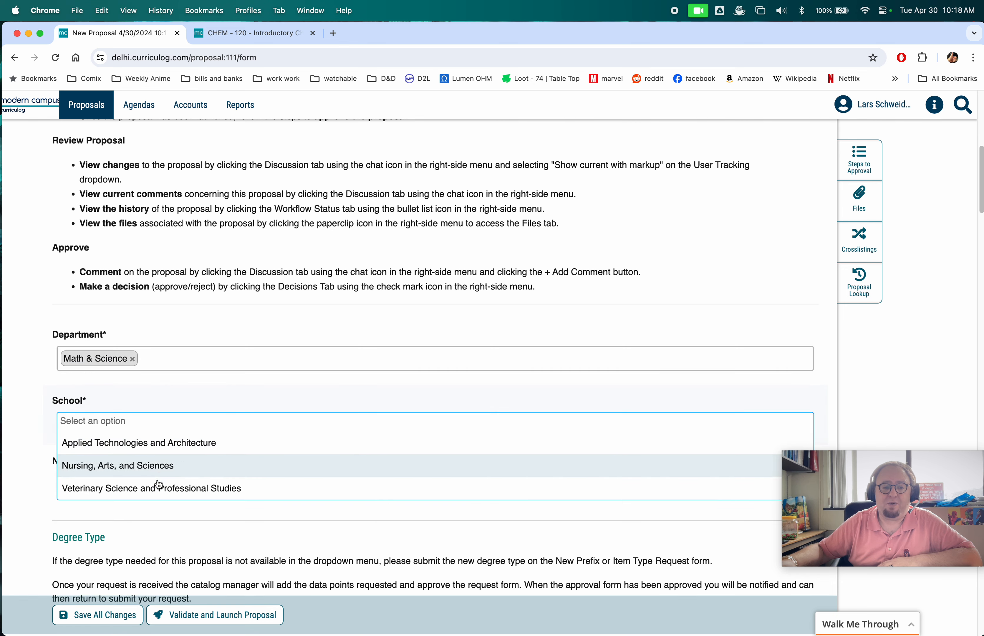
click(162, 466)
- Rename the new program to Physics
scroll(223, 401, down, 5)
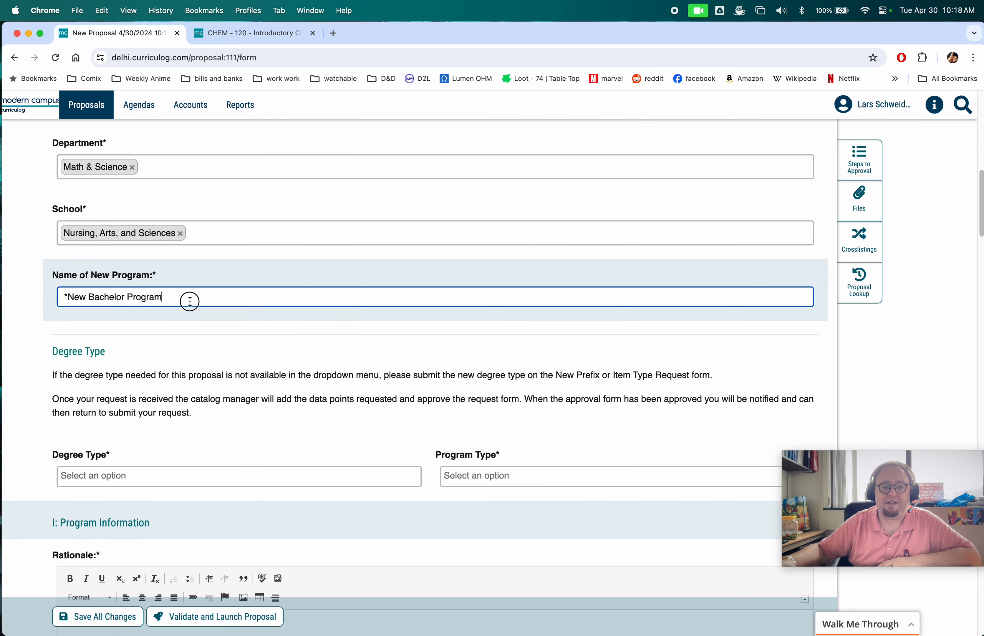
drag(189, 301, 35, 283)
text(Physics)
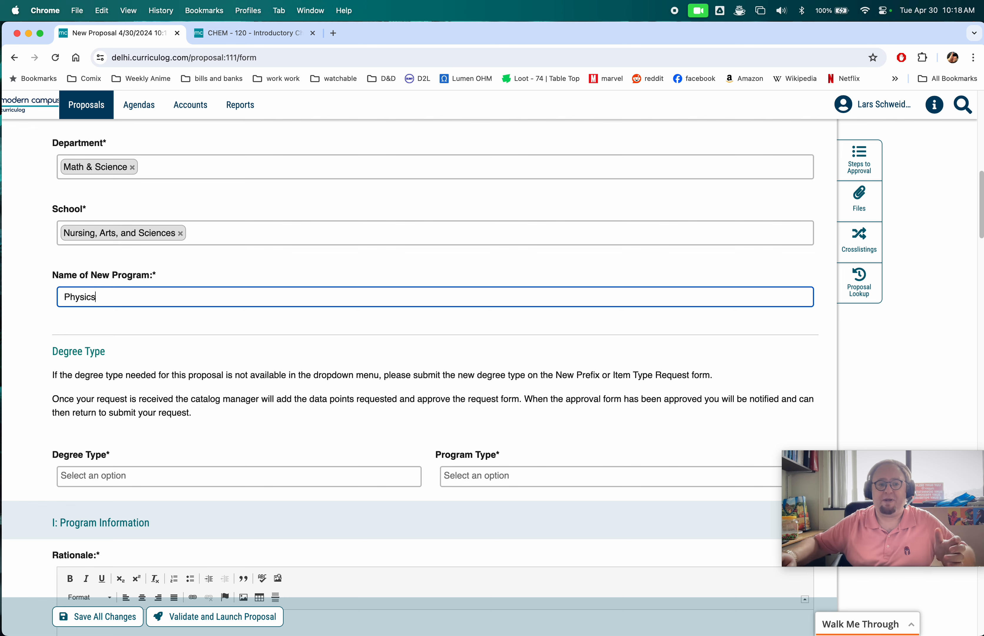
- Set the Degree Type to Bachelor of Science and the Program Type to Bachelor's
scroll(126, 440, down, 3)
click(161, 379)
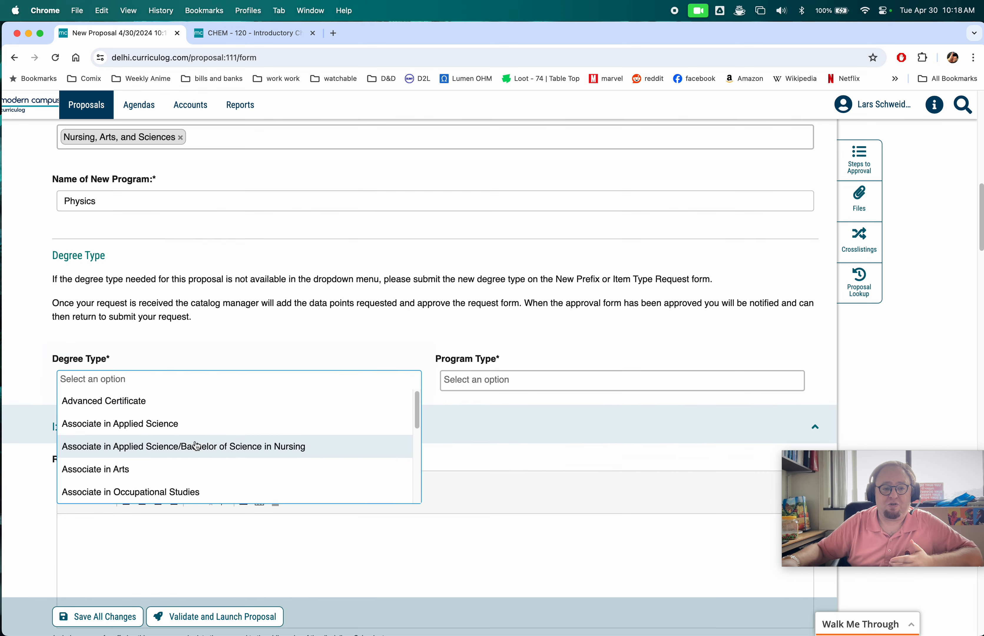
scroll(196, 446, down, 5)
scroll(190, 430, up, 1)
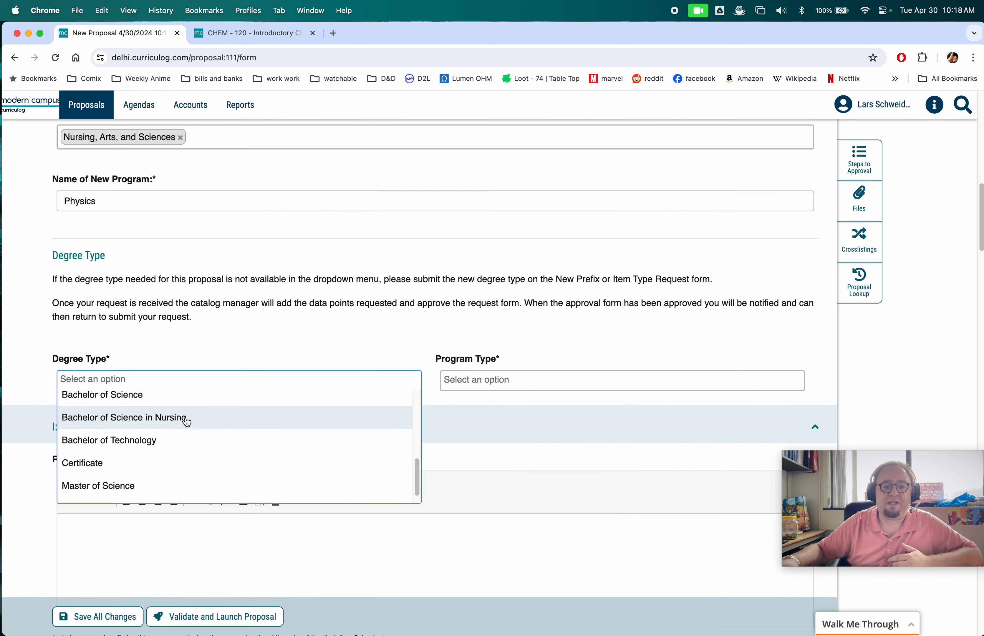
click(181, 404)
click(553, 378)
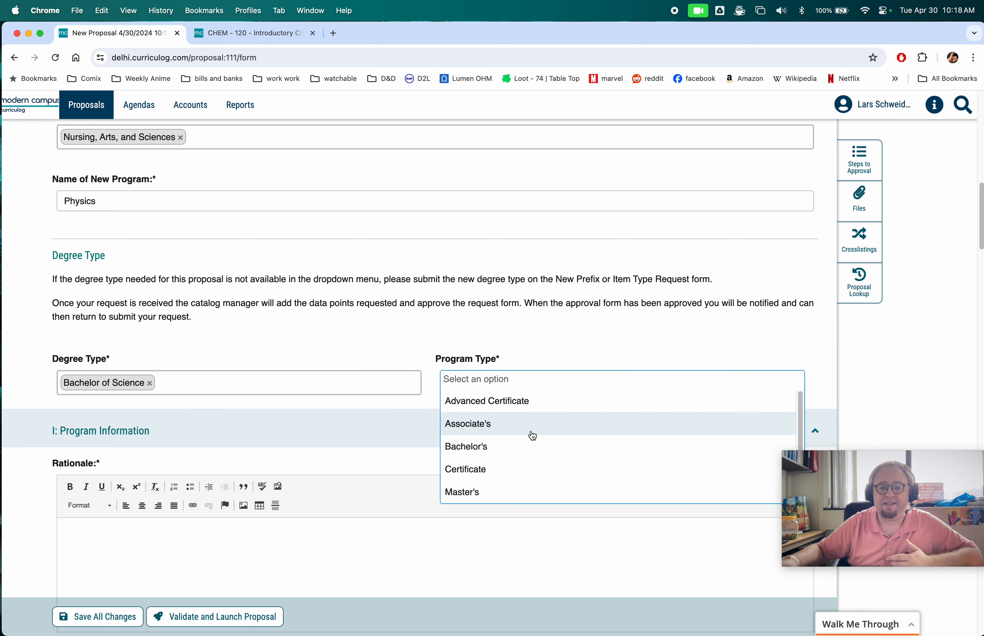
click(527, 448)
- Review the remaining proposal sections, the degree requirements chart, and the curriculum schema and course views
scroll(429, 443, down, 4)
click(269, 407)
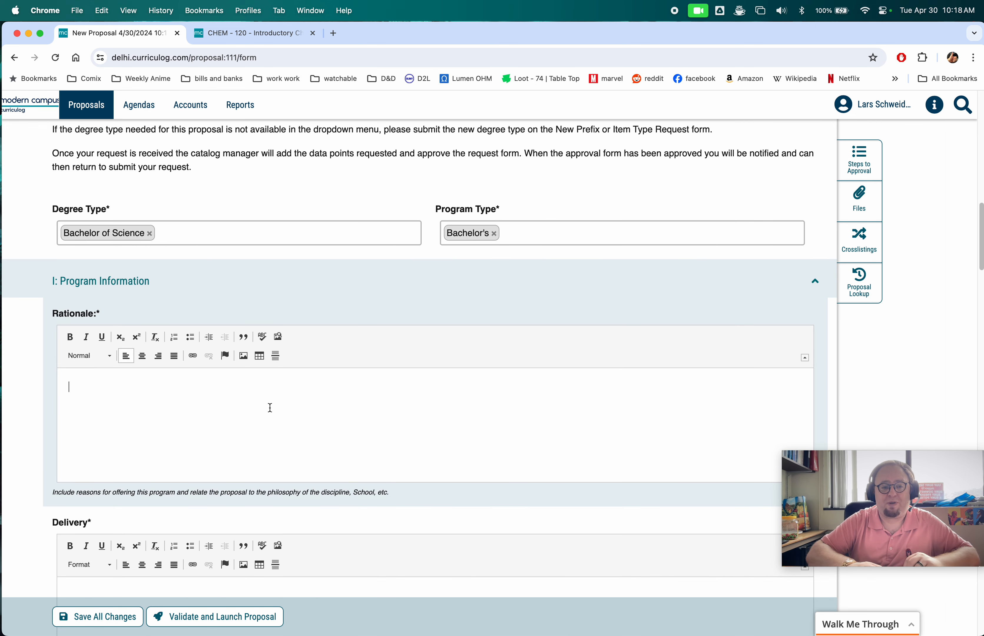
scroll(282, 410, down, 10)
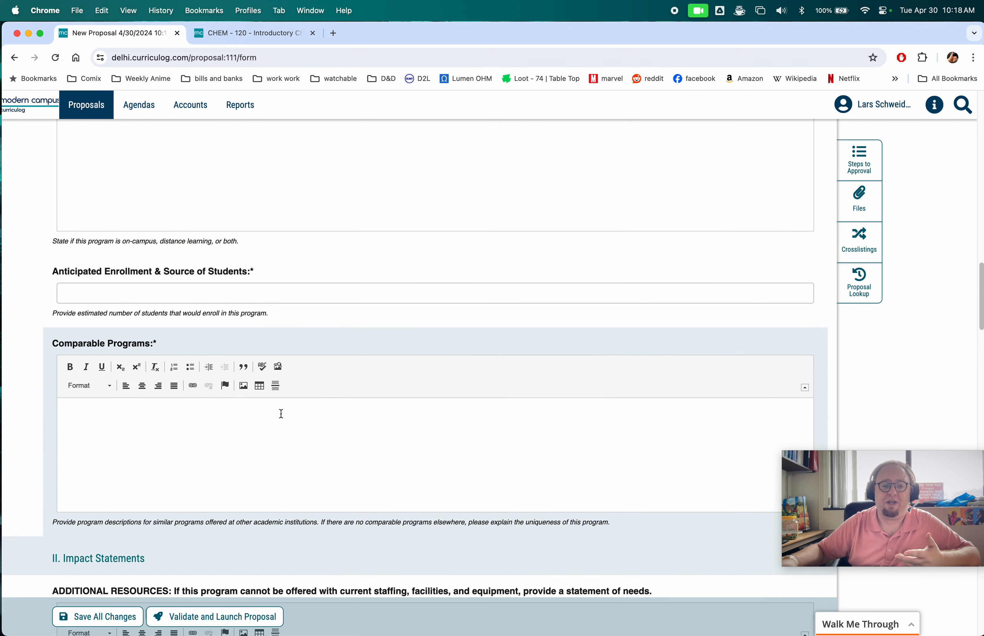
scroll(260, 422, down, 9)
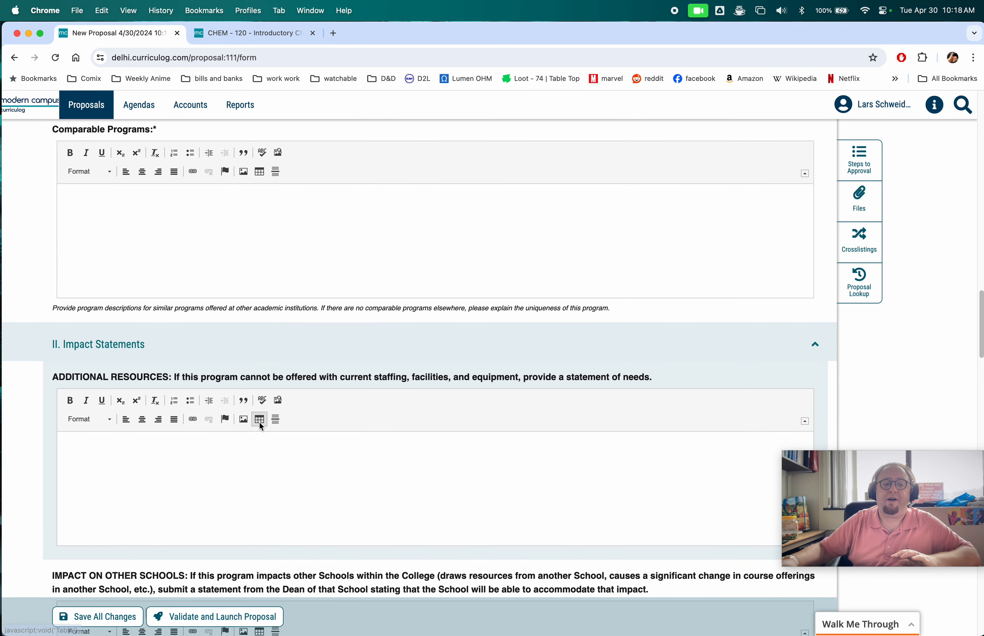
scroll(259, 422, down, 11)
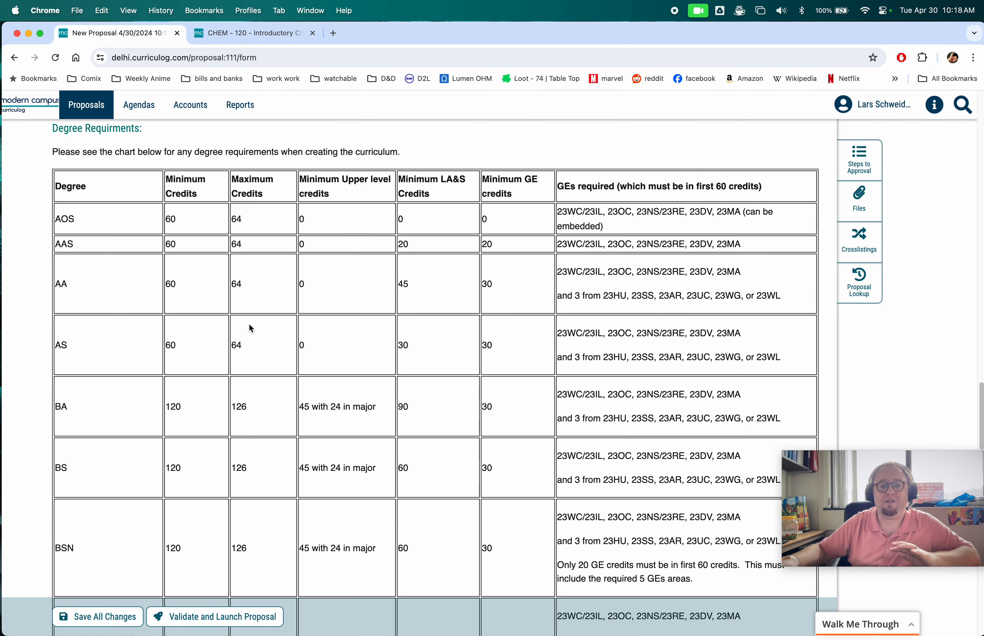
scroll(249, 324, down, 5)
scroll(249, 324, down, 8)
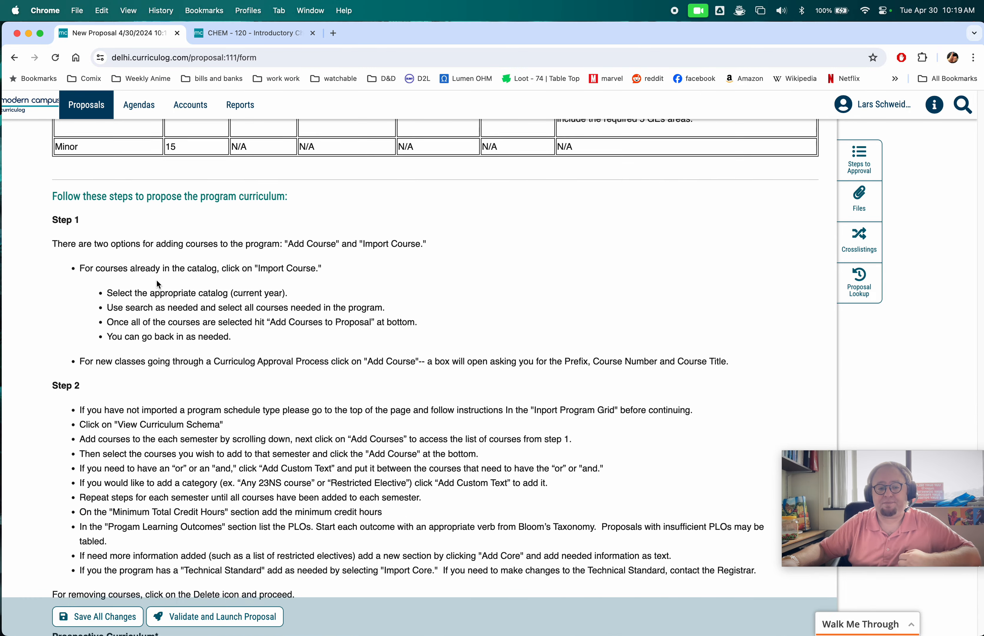
scroll(156, 279, down, 7)
scroll(156, 279, up, 4)
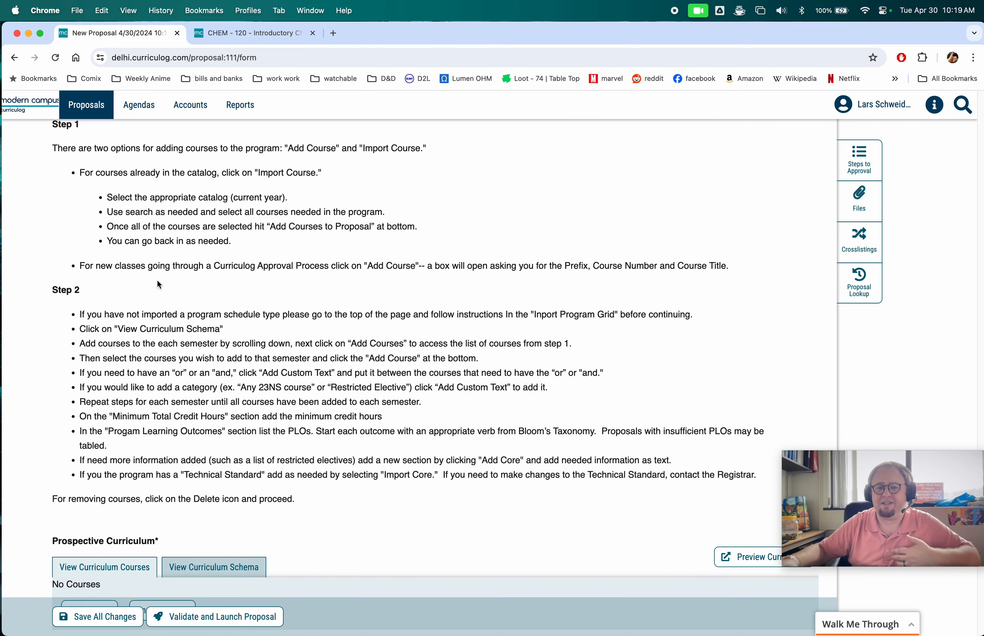
scroll(157, 281, down, 6)
scroll(331, 279, down, 2)
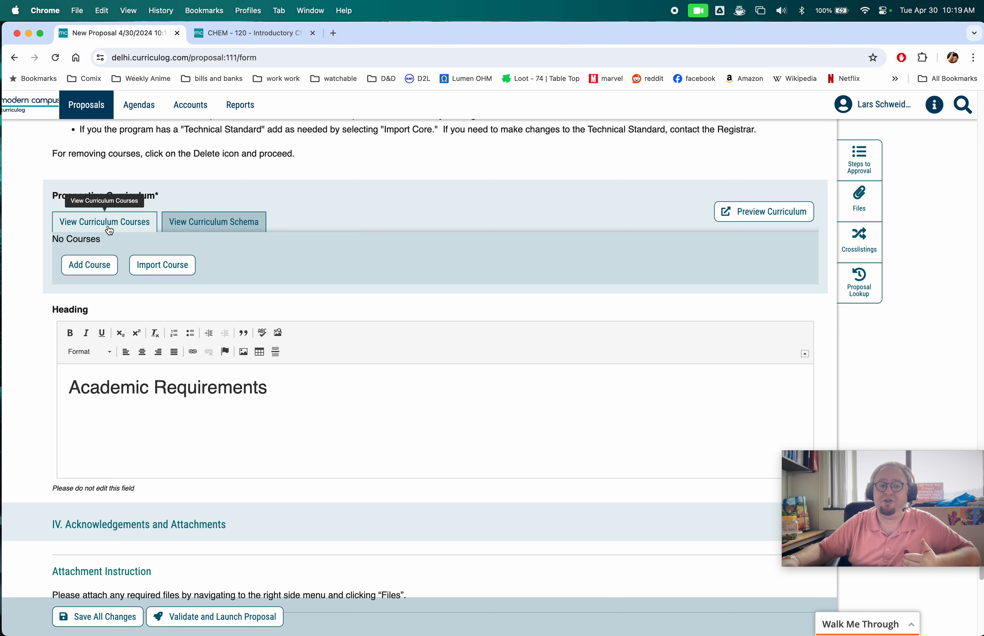
click(198, 222)
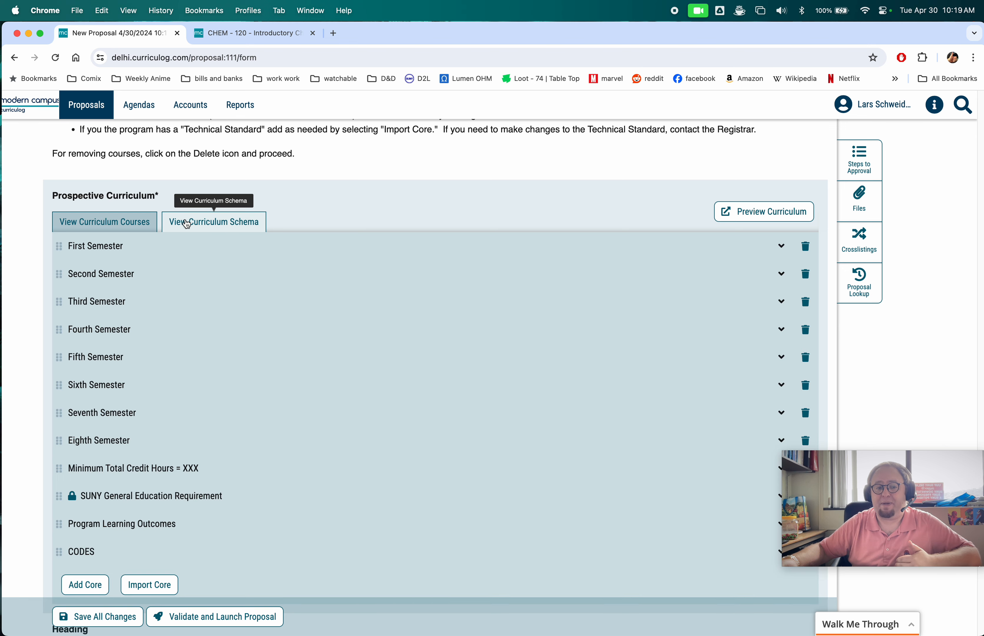
click(123, 224)
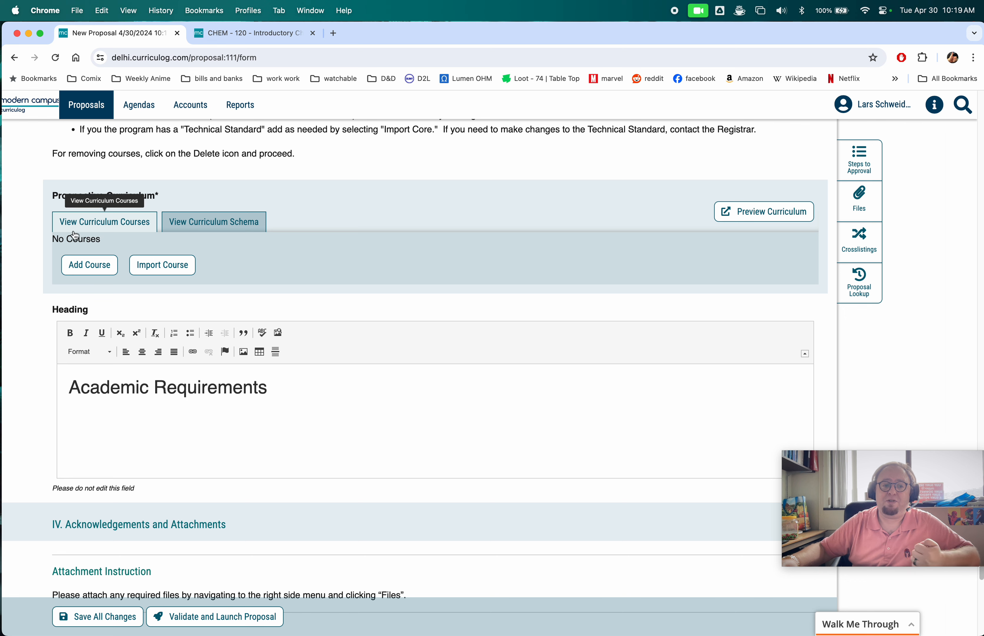
- Import PHYS 210, PHYS 215, and PHYS 220 from the 2025 - 2026 College Catalog by searching the phys prefix
click(161, 265)
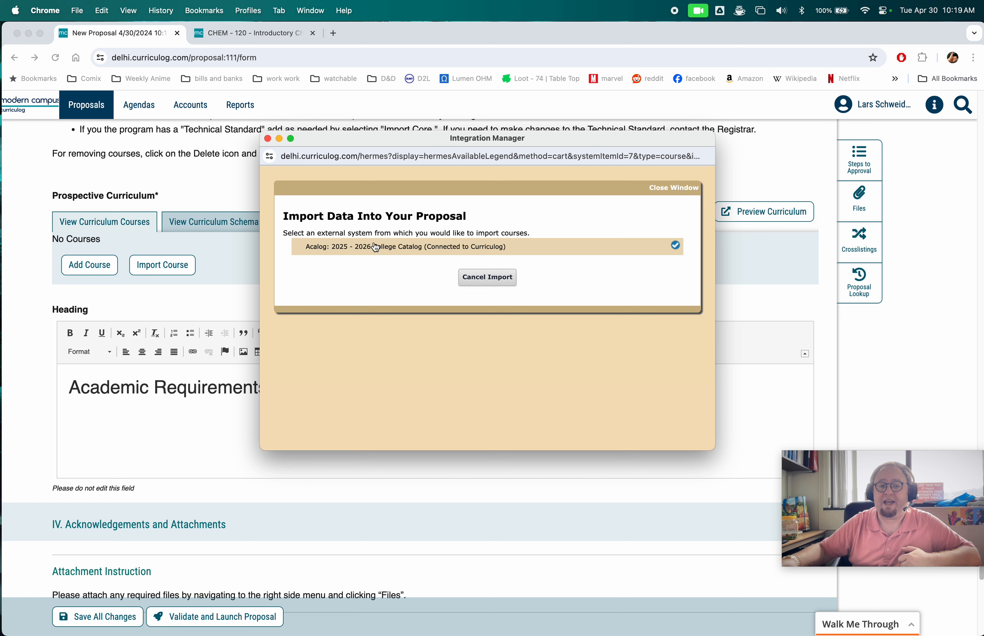
click(376, 247)
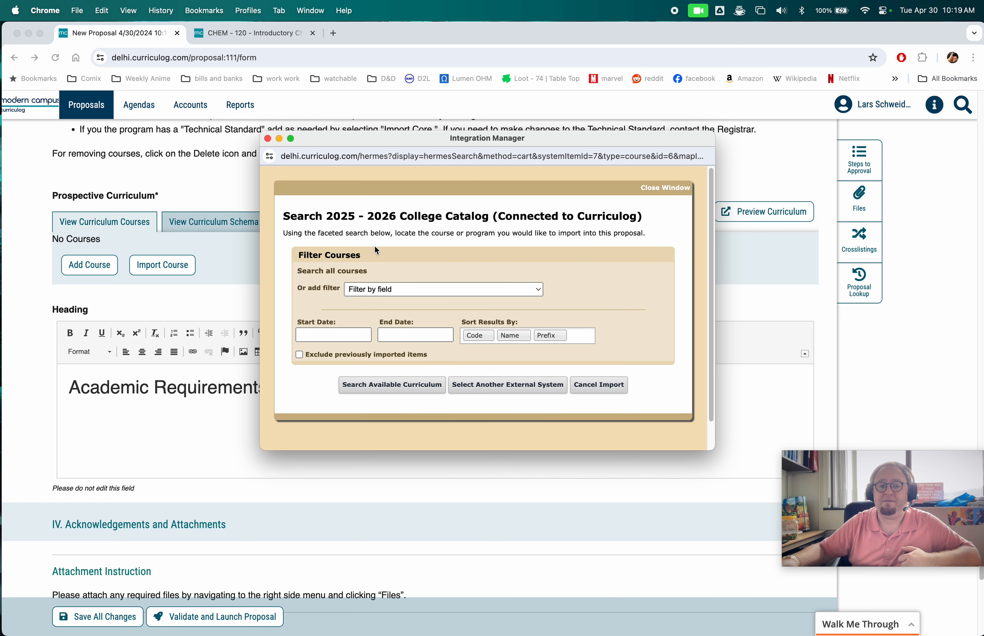
click(403, 289)
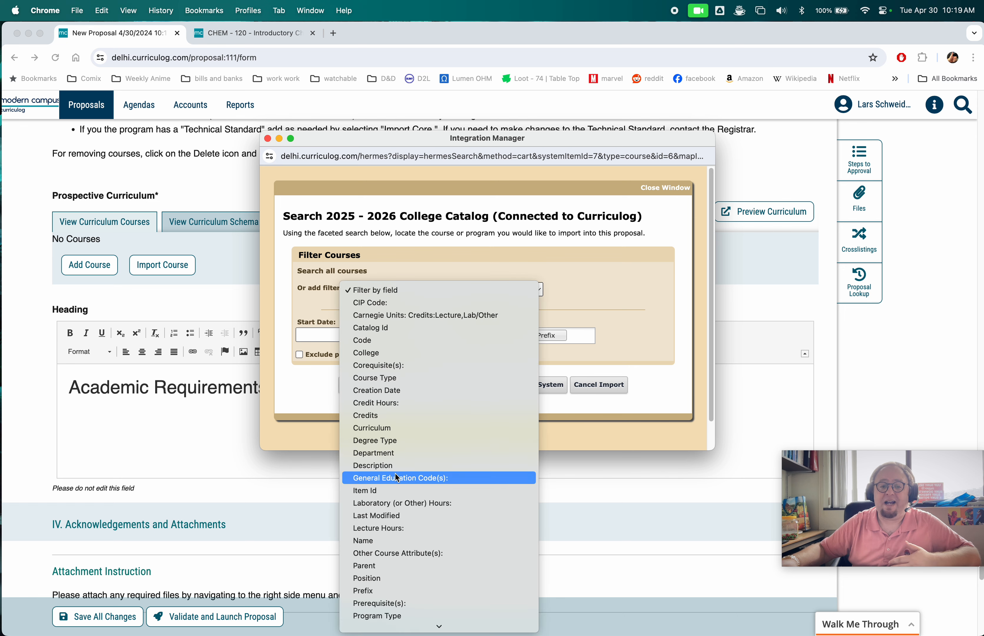
click(424, 591)
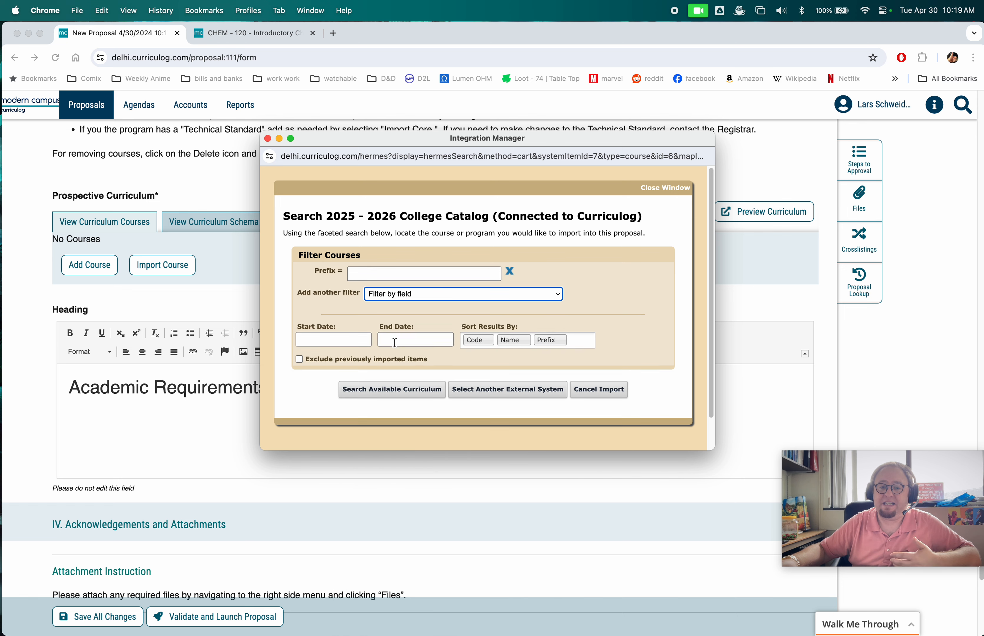
click(387, 274)
text(phys)
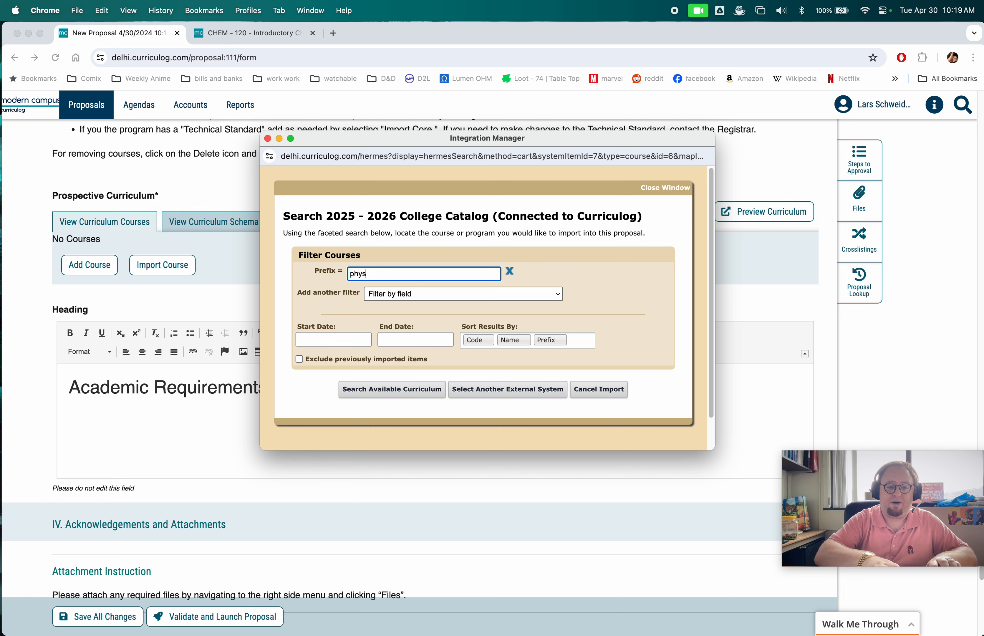
click(391, 389)
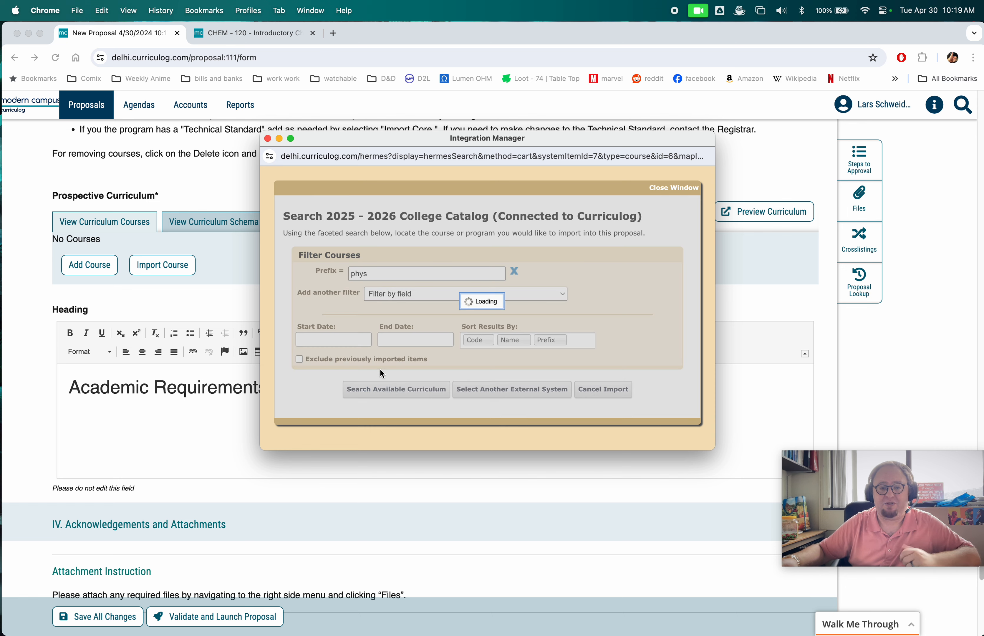
scroll(373, 373, down, 4)
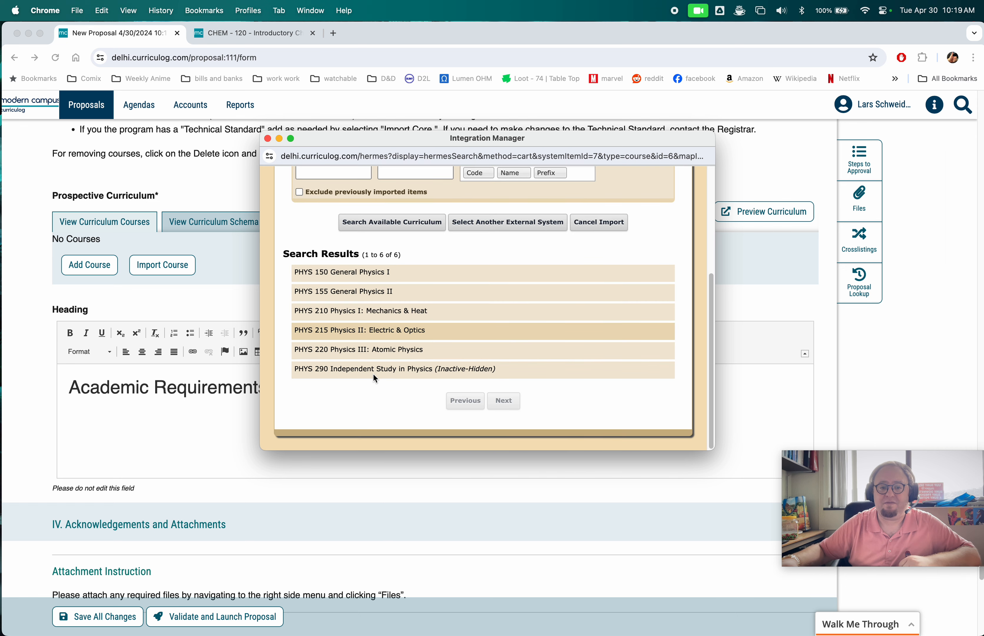
click(363, 357)
click(372, 331)
click(382, 311)
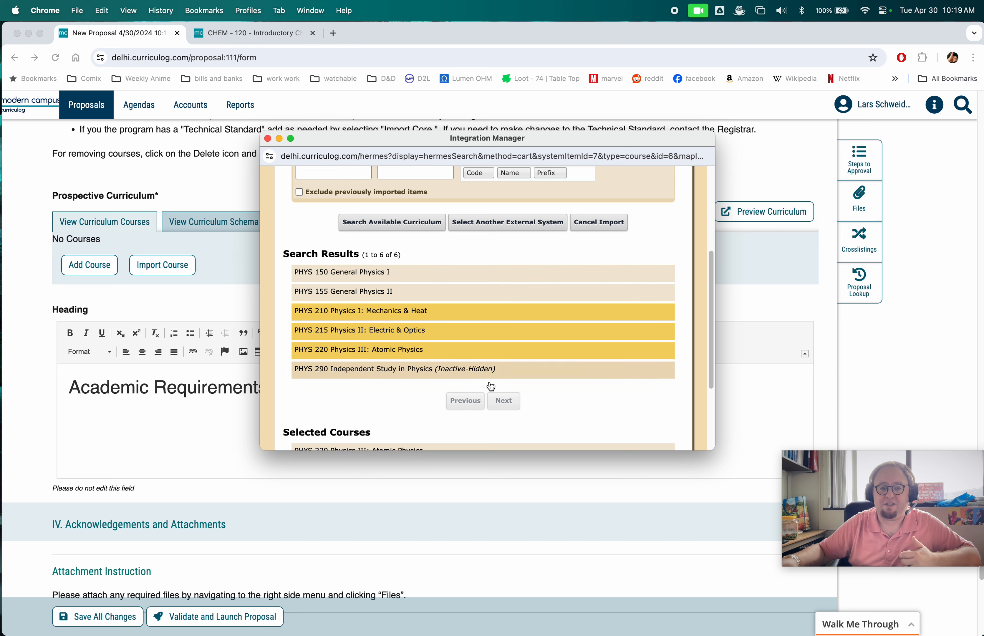
scroll(460, 423, down, 3)
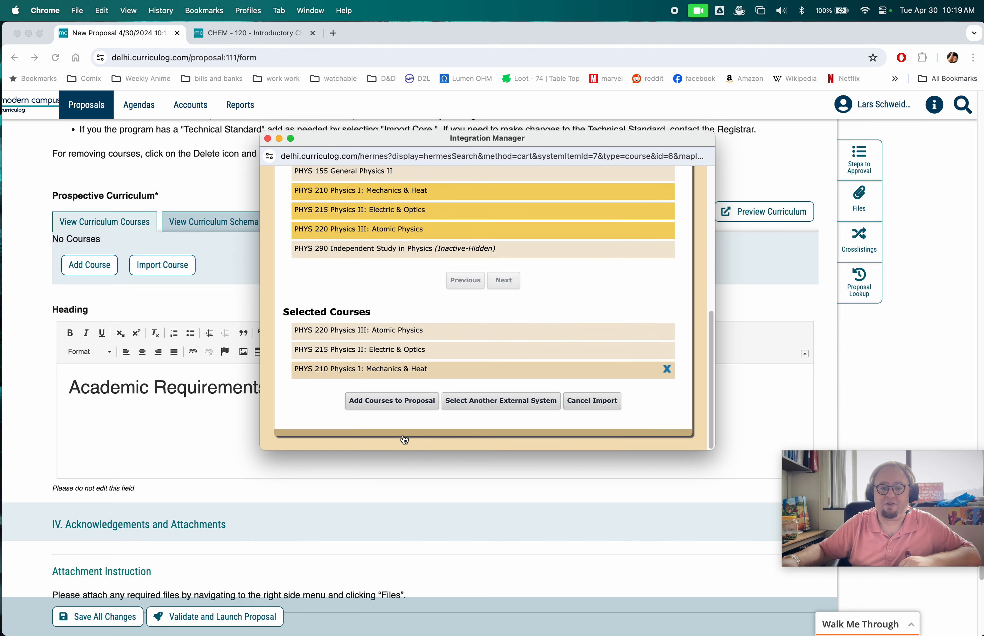
click(391, 401)
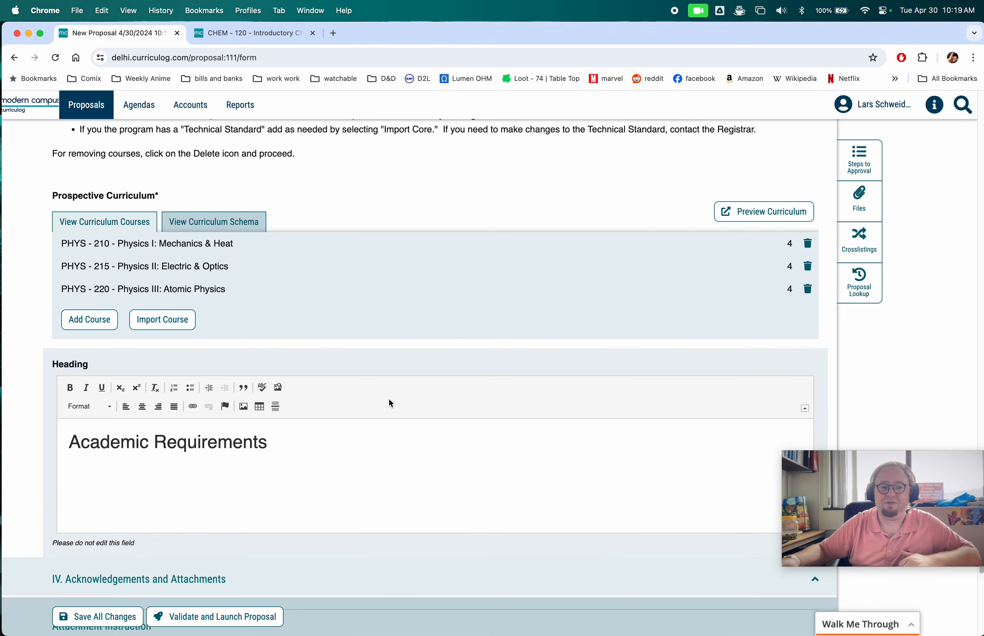
- Import COMM 100 Public Speaking from the catalog by searching General Education Code 23oc
click(178, 319)
click(416, 248)
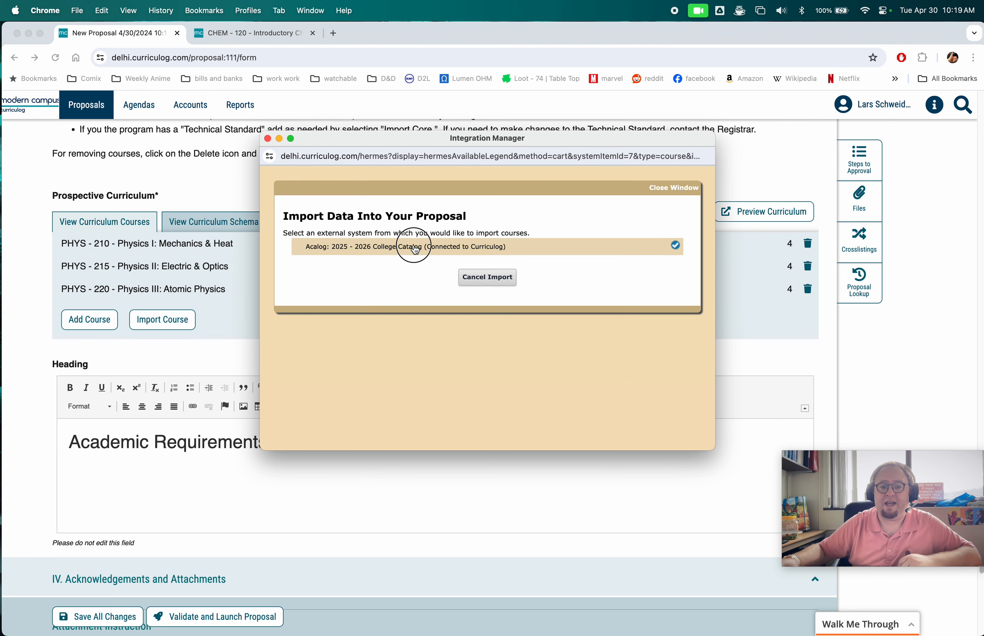
click(420, 290)
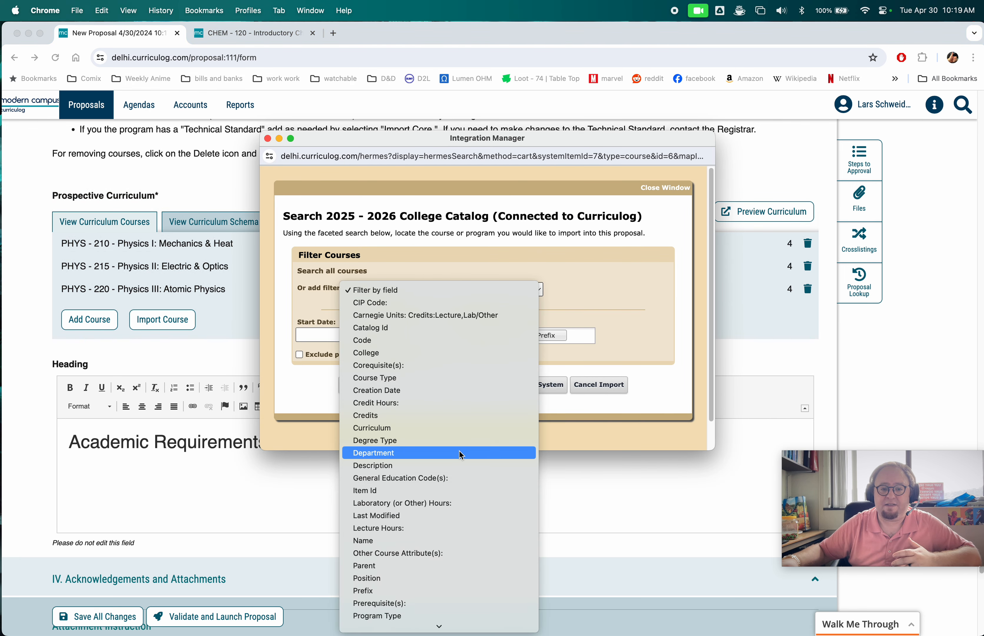
click(459, 478)
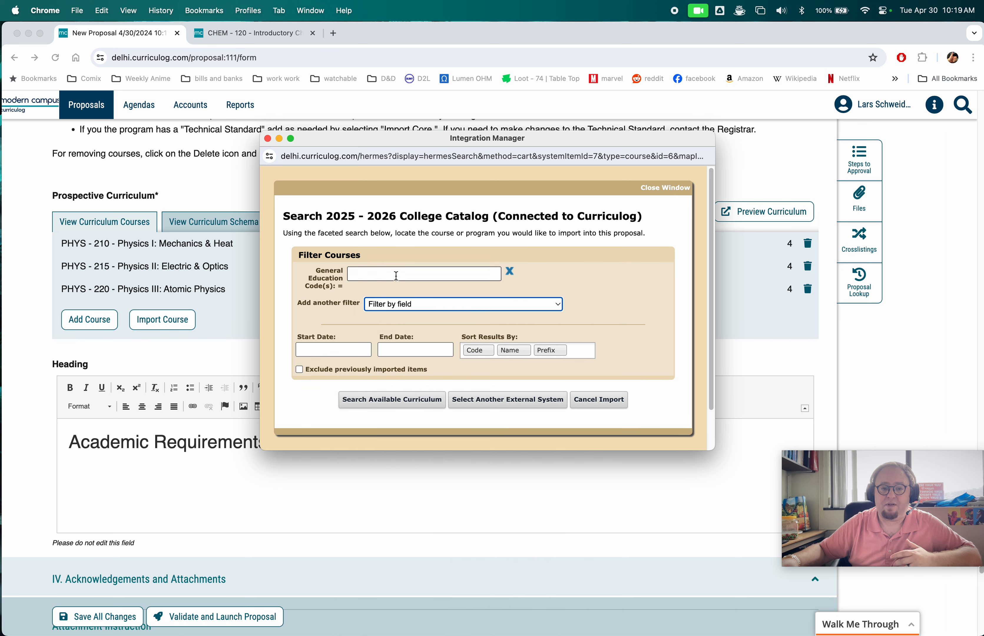
click(396, 275)
text(23oc)
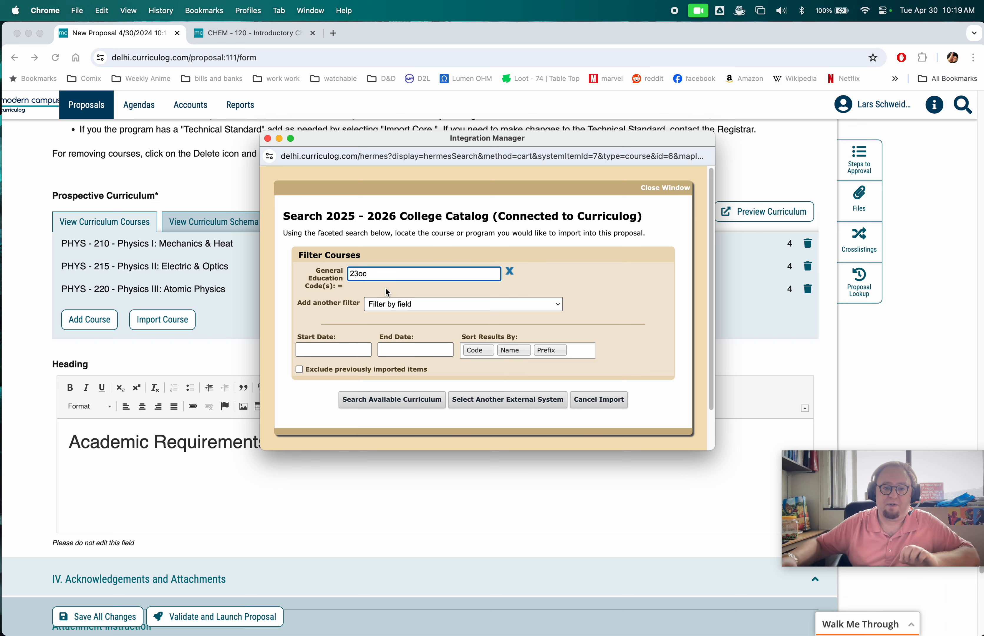
click(390, 400)
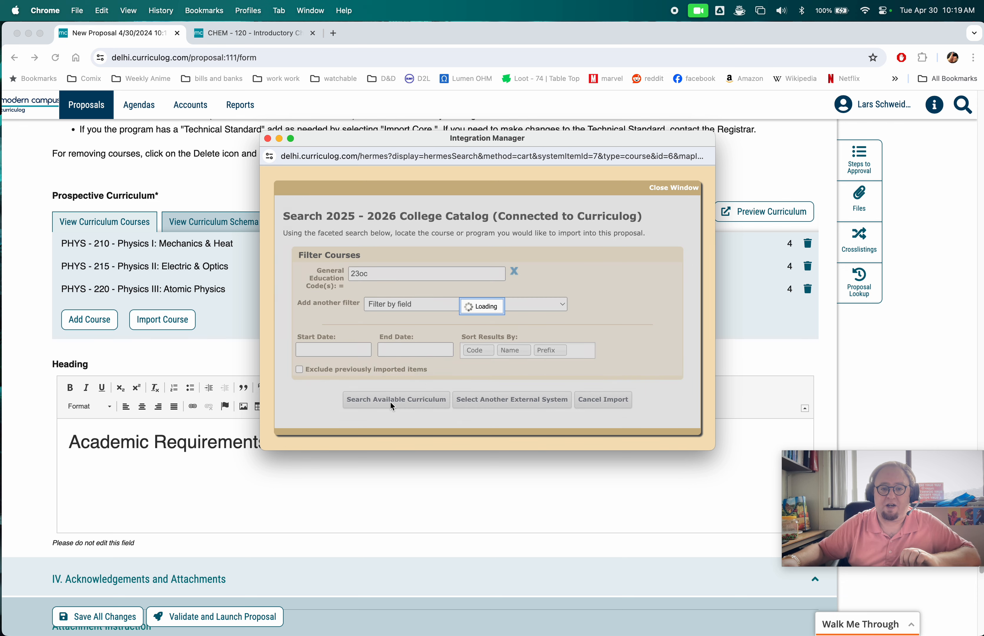
scroll(433, 367, down, 3)
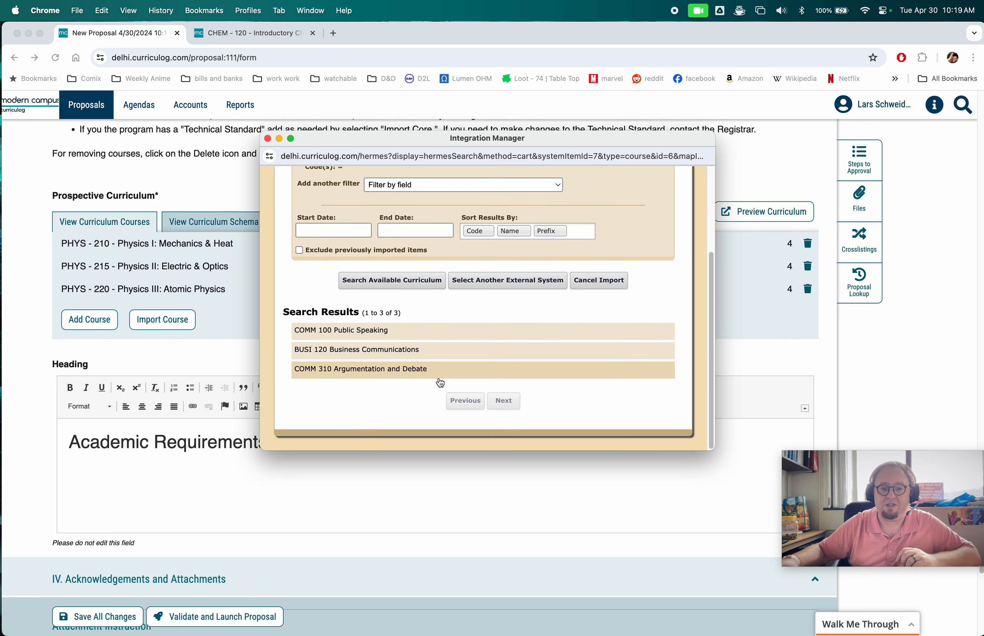
click(350, 333)
scroll(380, 417, down, 2)
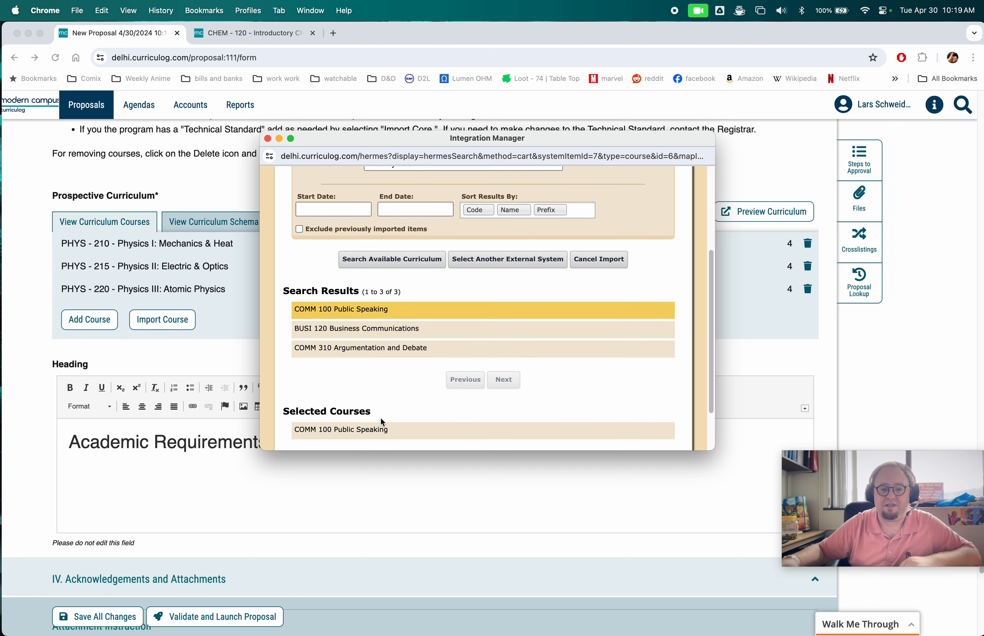
click(391, 402)
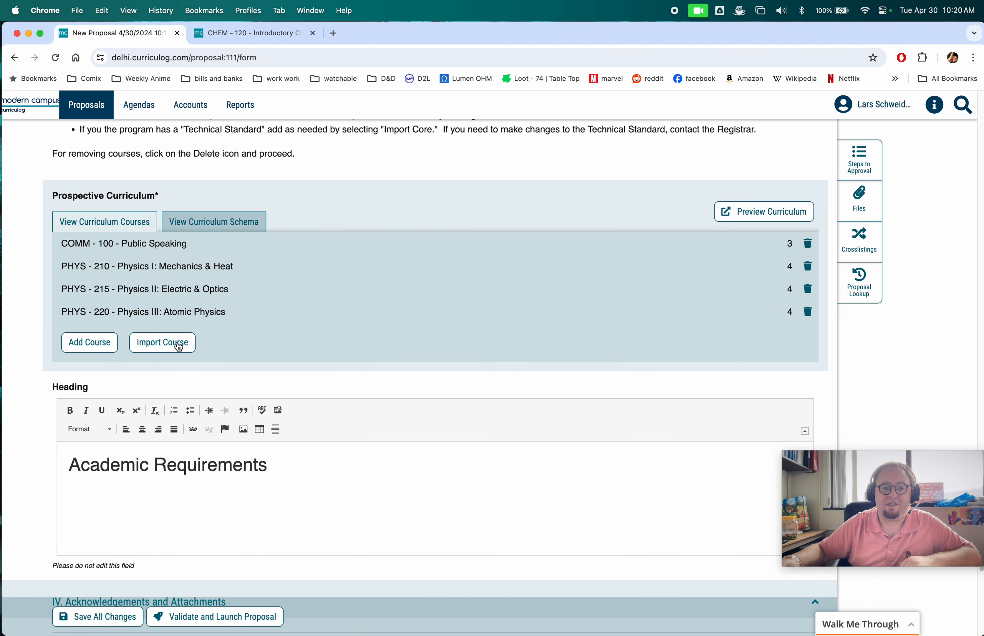
- Import ENGL 100 Composition I from the catalog by searching the engl prefix
click(156, 342)
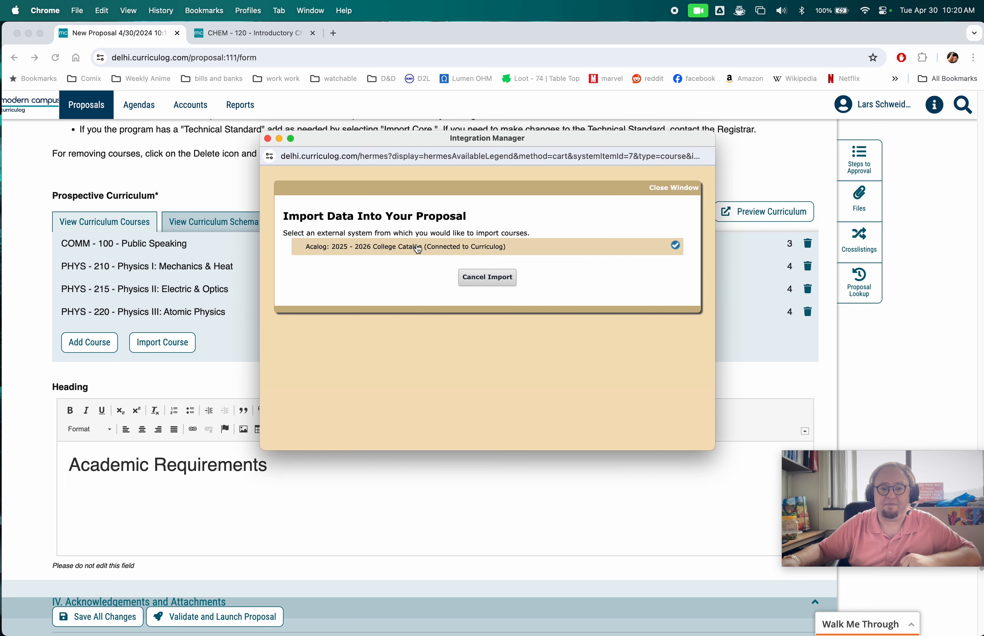
click(414, 248)
click(398, 291)
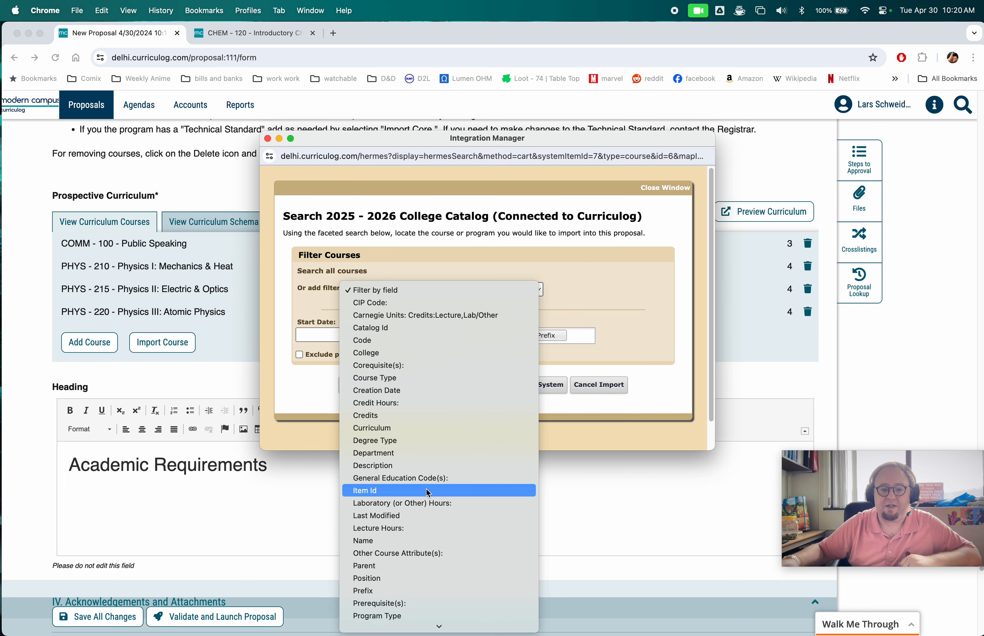
click(435, 591)
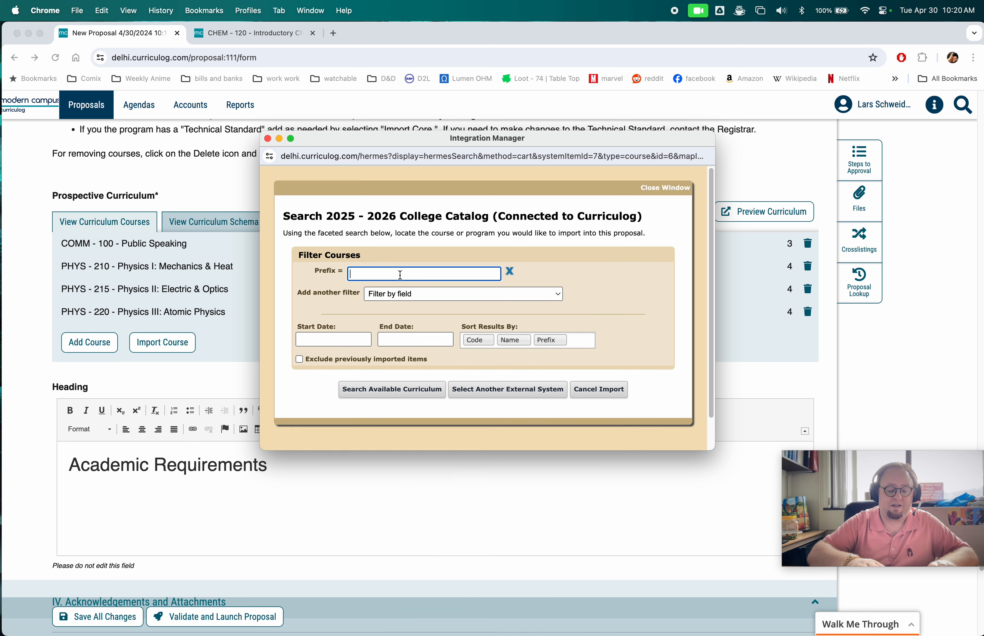
text(englk)
key(BackSpace)
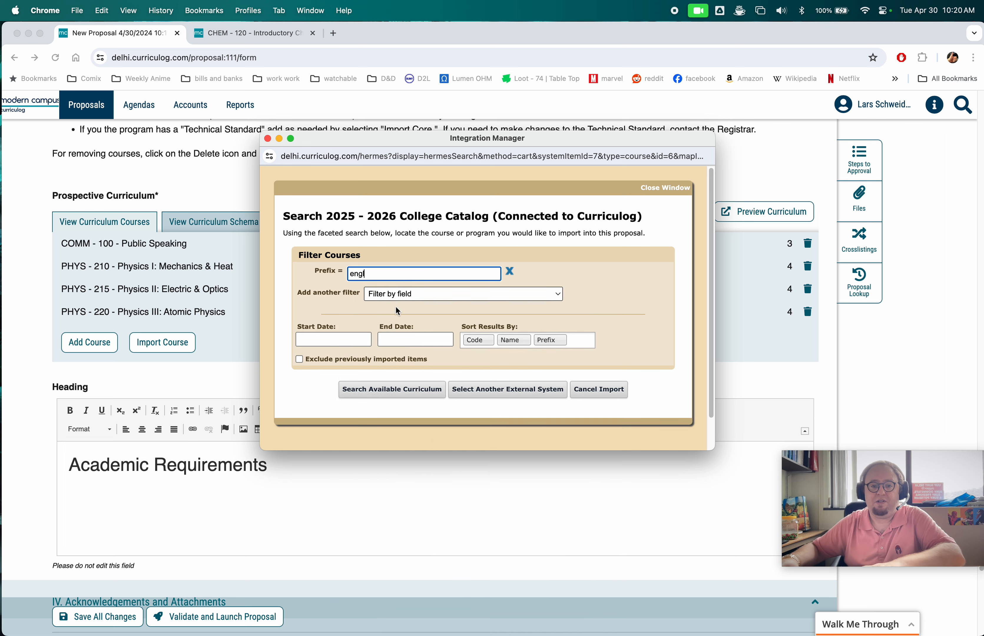
key(Return)
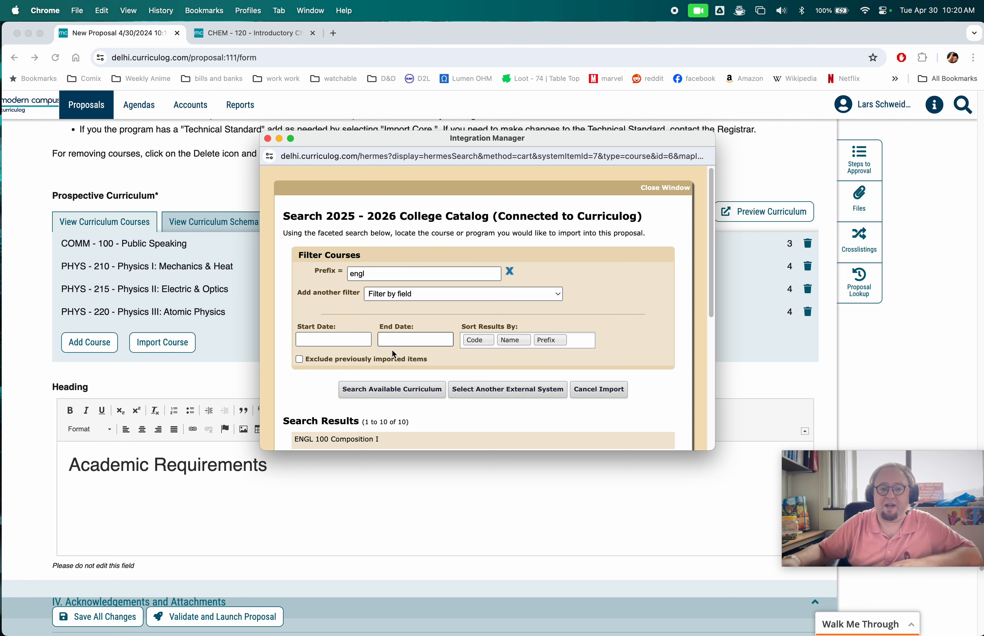
click(384, 439)
scroll(308, 384, down, 10)
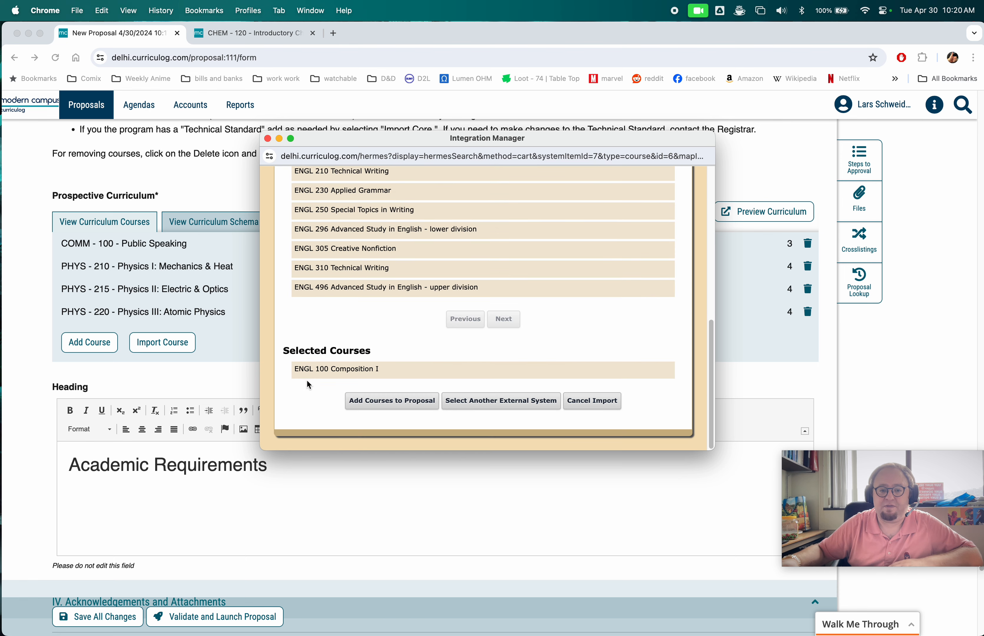
click(396, 407)
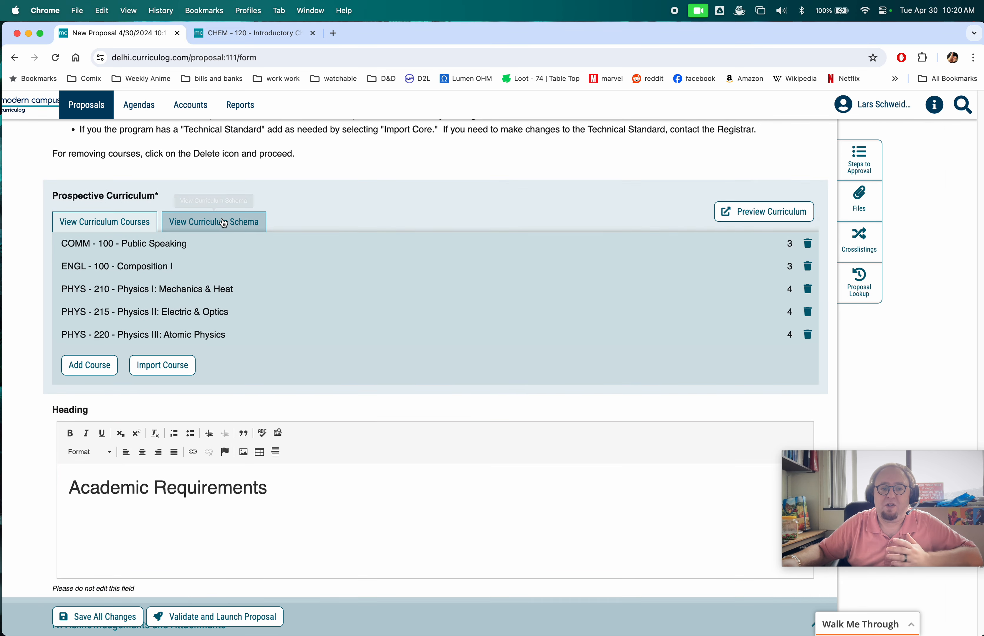
- In the curriculum schema, add COMM 100, ENGL 100, and PHYS 210 to the First Semester
click(220, 222)
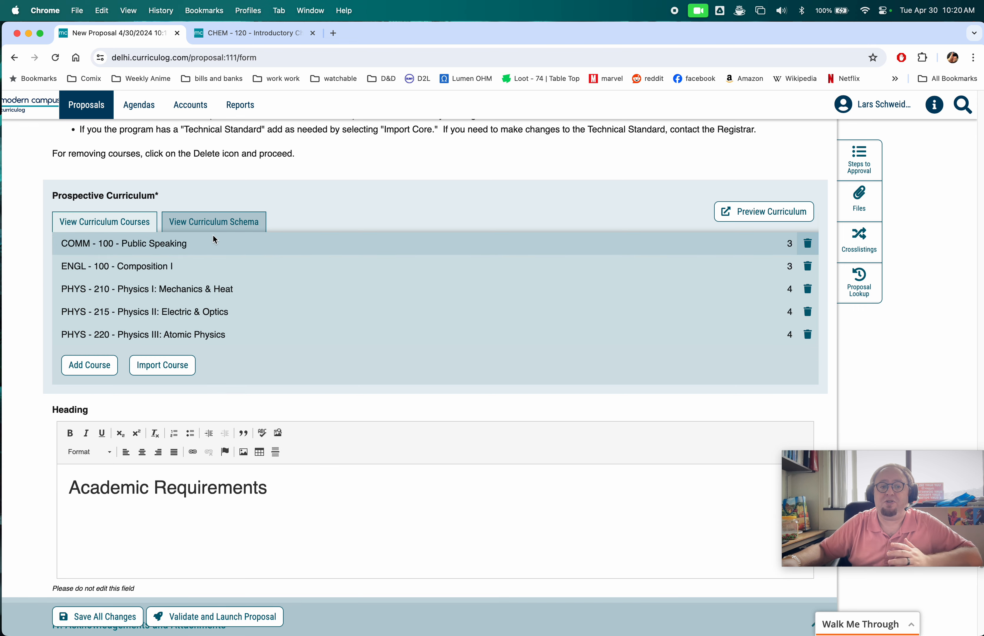
click(220, 227)
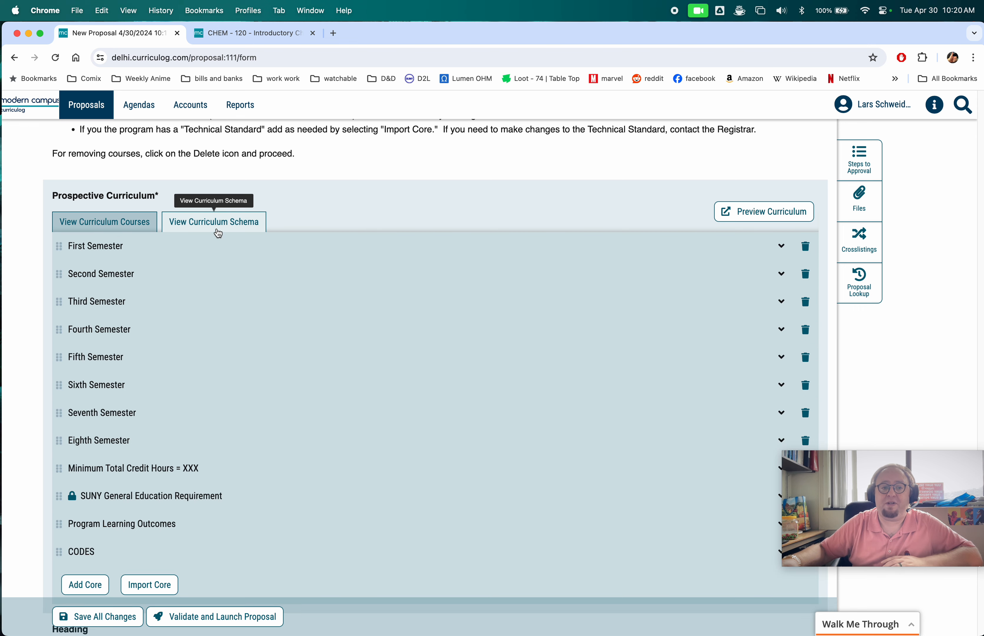
click(162, 247)
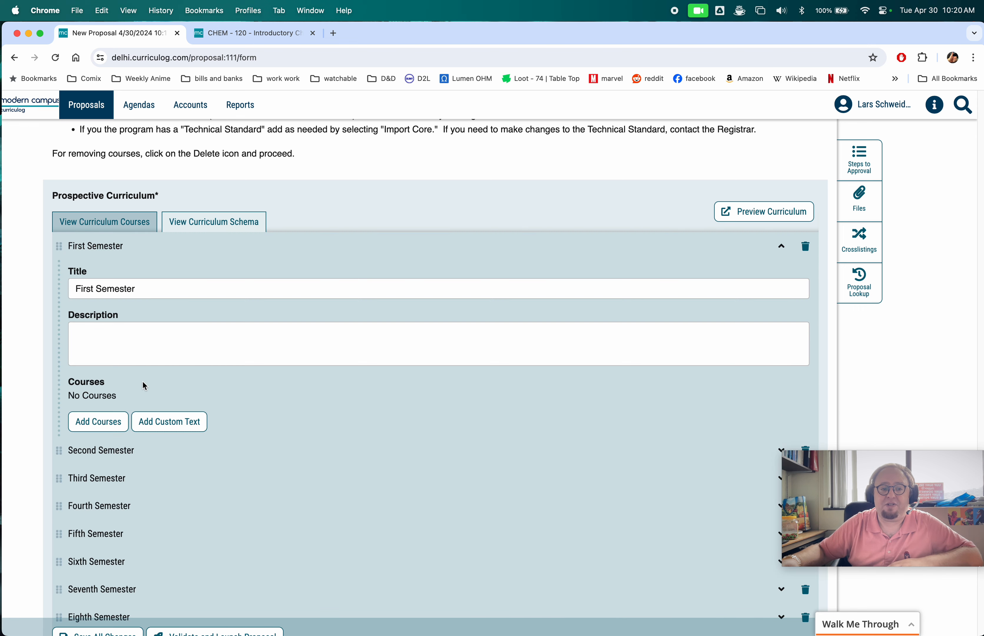
click(101, 422)
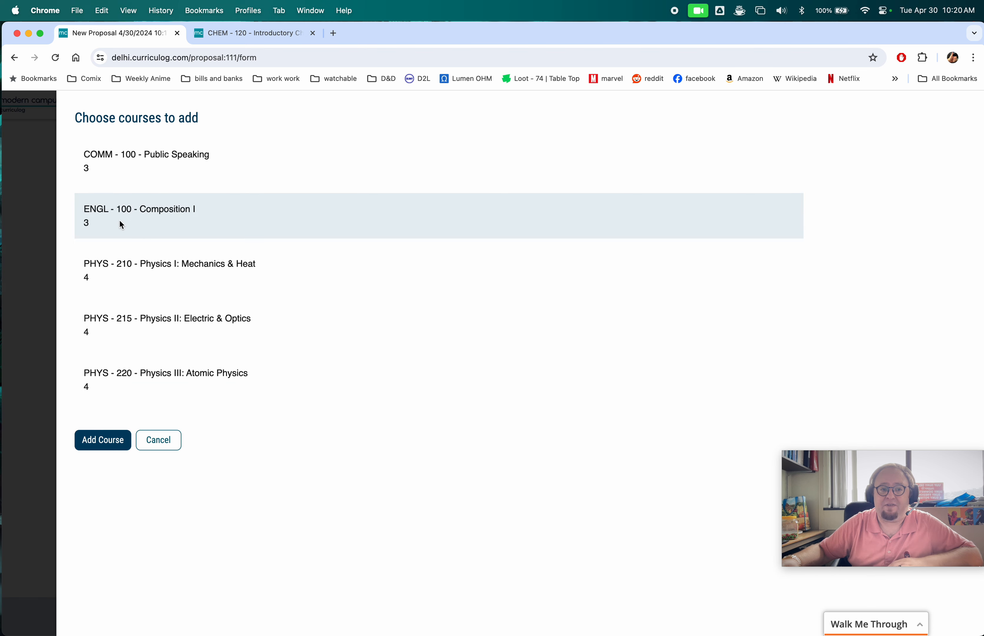
click(170, 162)
click(169, 224)
click(178, 279)
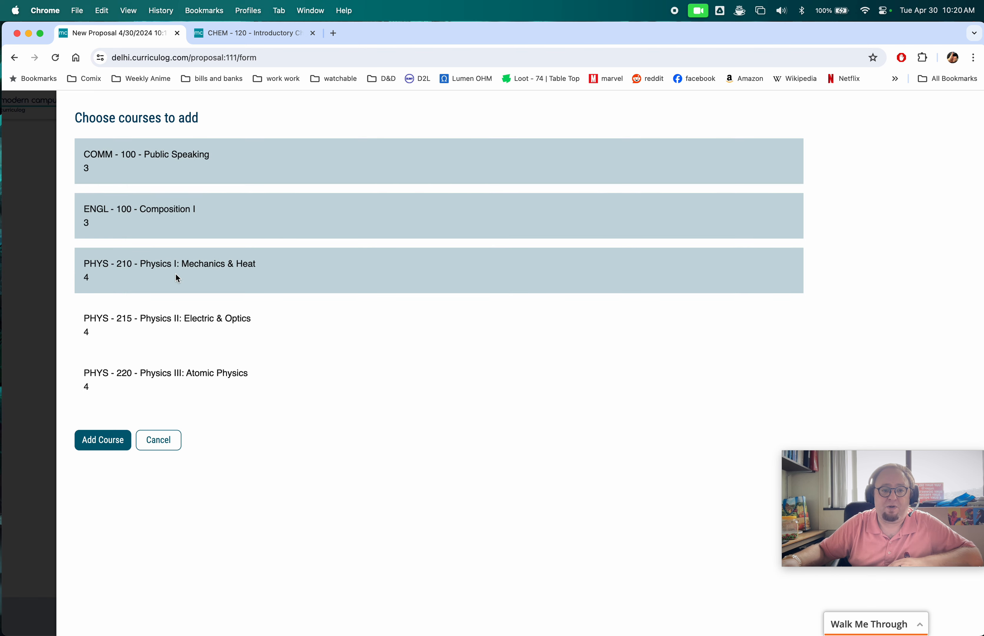
click(108, 448)
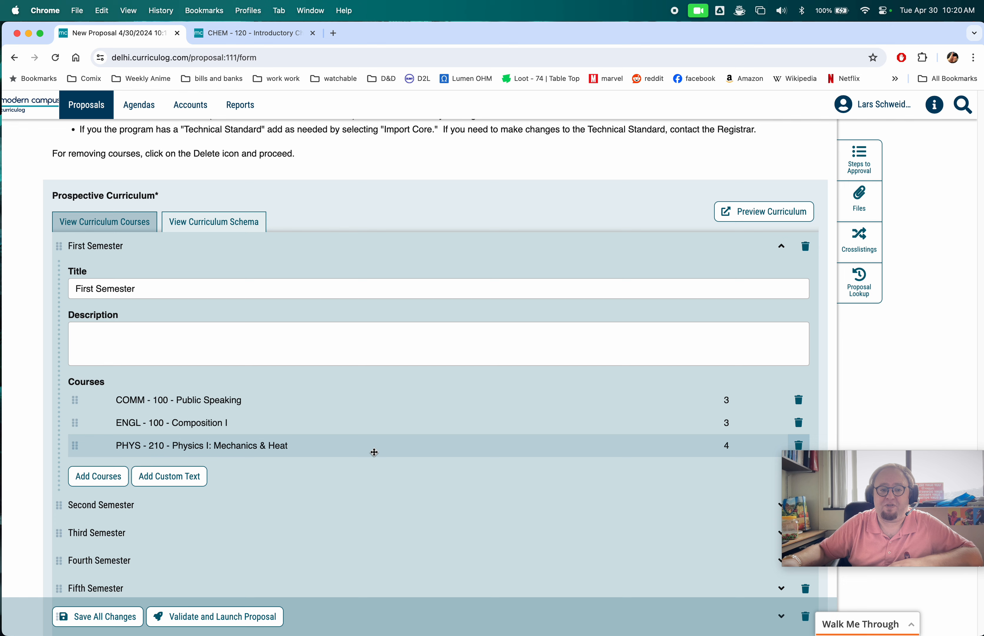
- Add a custom text entry named restricted elective, reading Restricted elective, worth 3 credits to the First Semester
scroll(278, 485, down, 2)
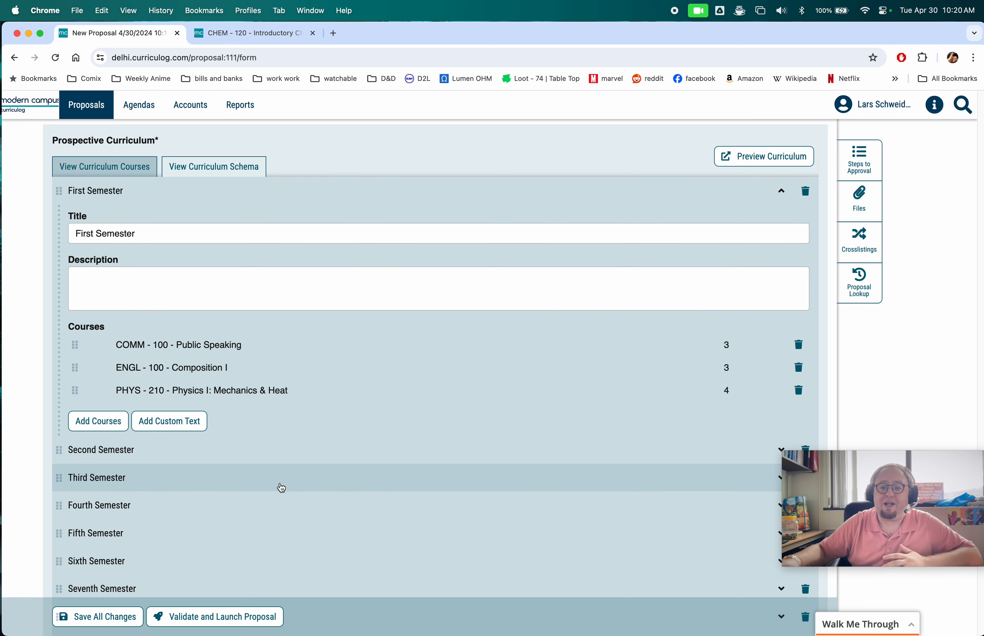
click(174, 422)
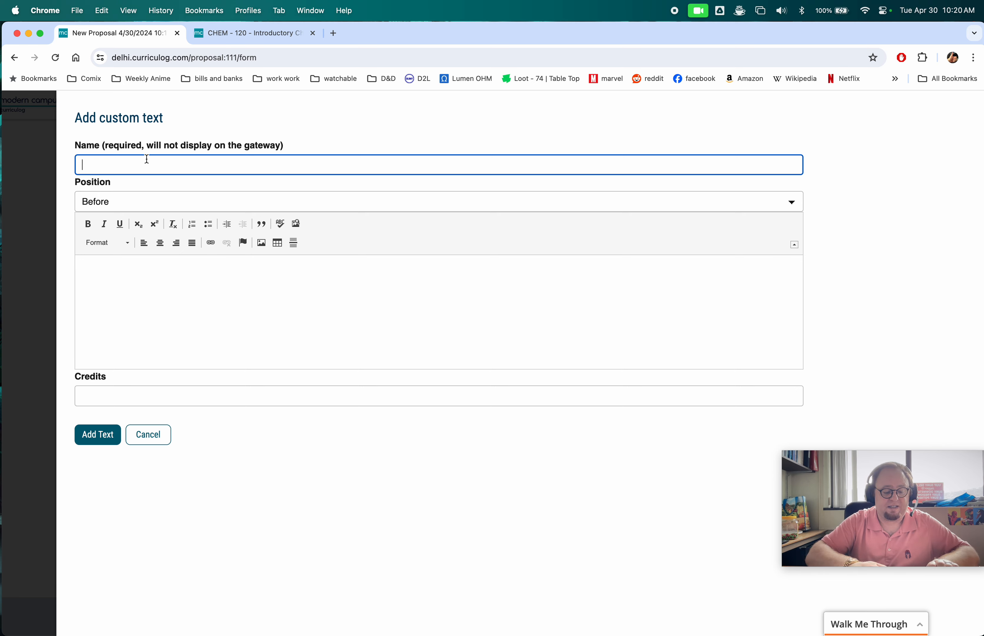
text(restricte)
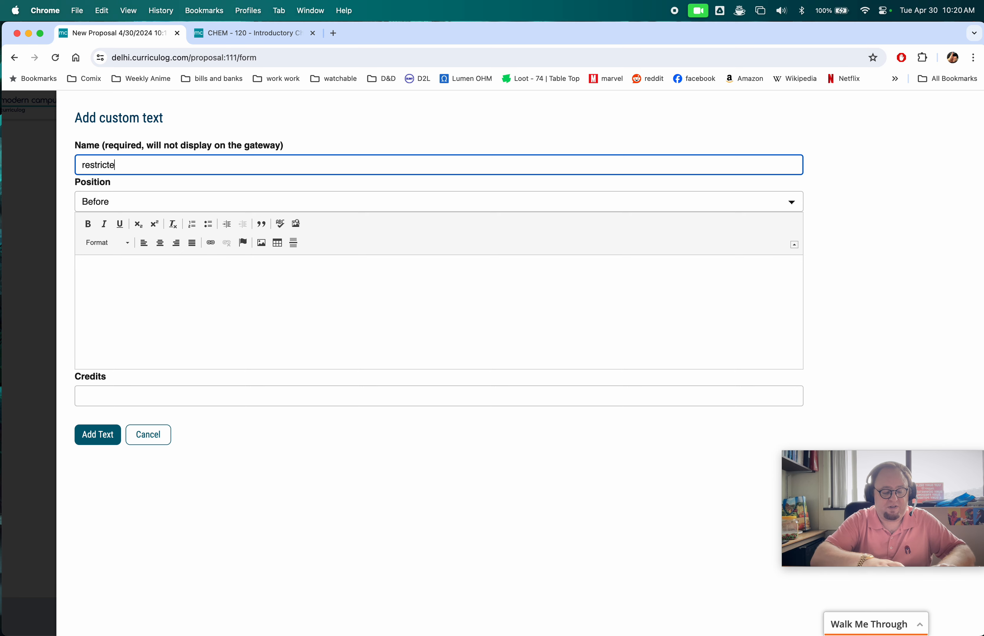
text(d elective)
key(cmd+a)
key(super+c)
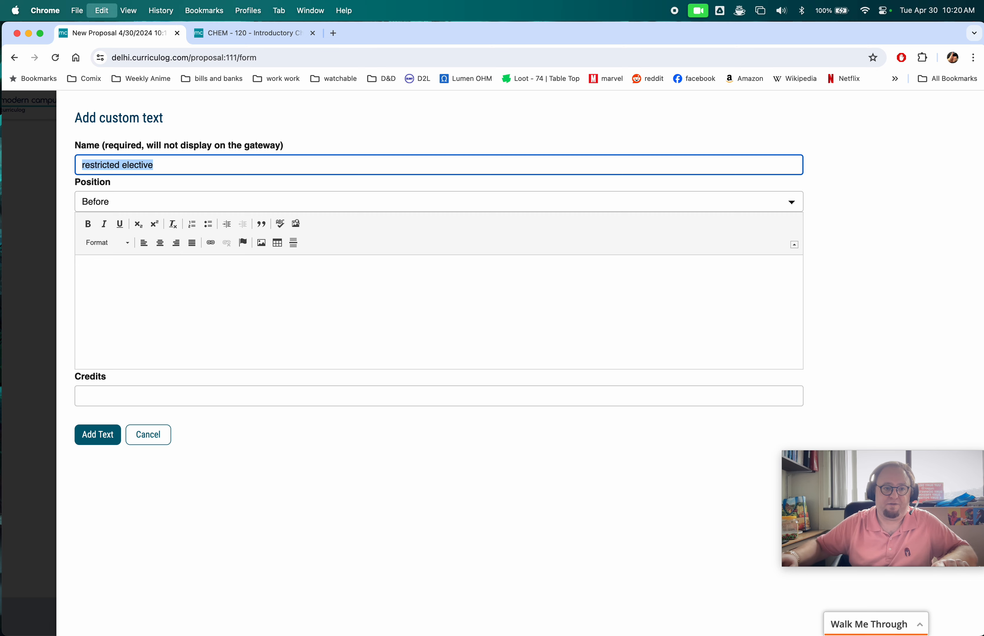
click(177, 281)
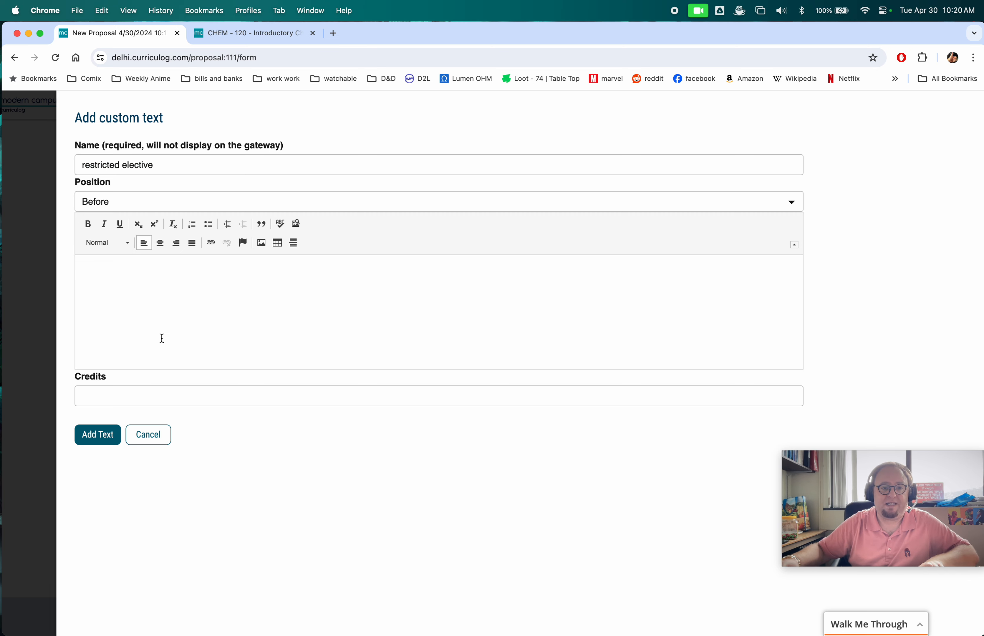
key(super+v)
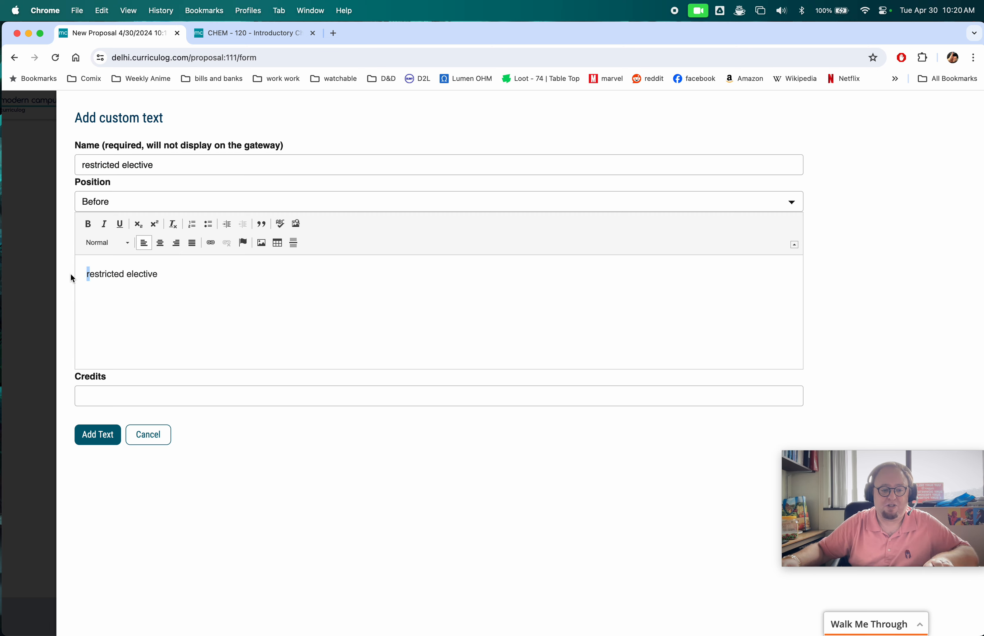
text(R)
drag(179, 147, 248, 164)
click(136, 397)
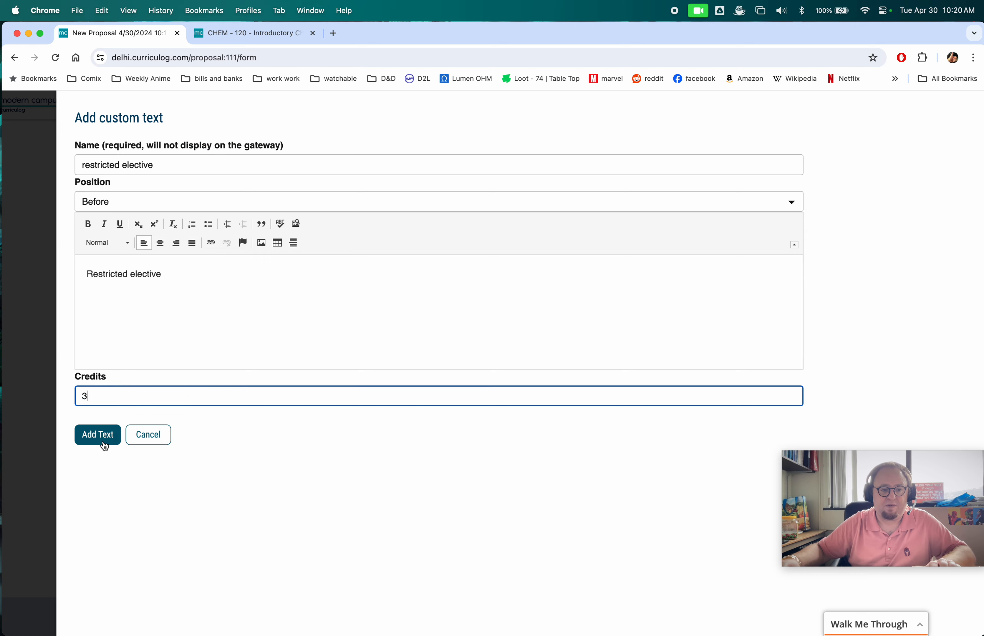
click(98, 435)
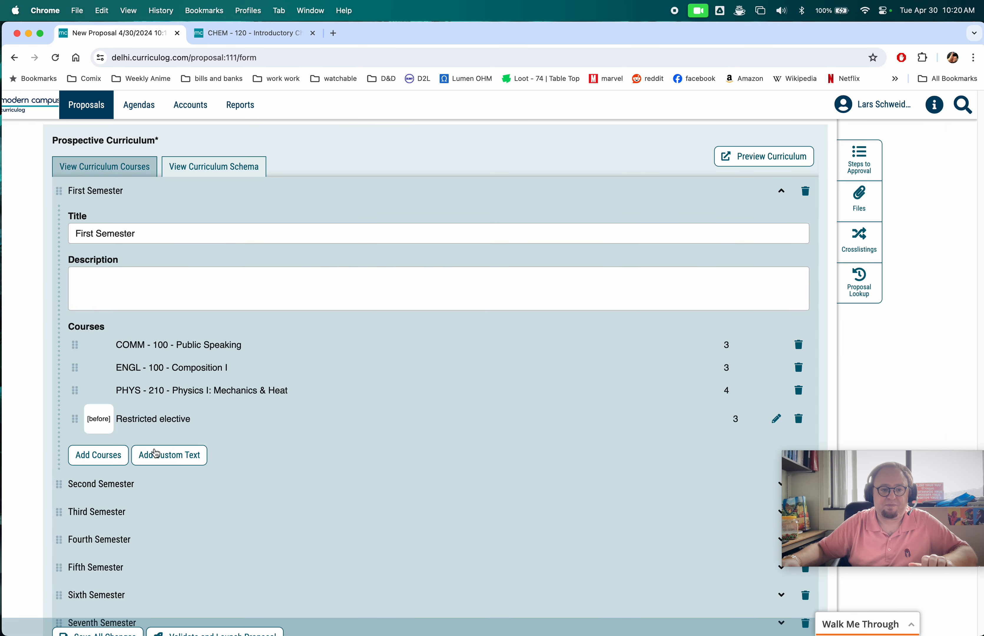
- Add another First Semester custom text entry named dv, reading Any 23DV course, worth 3 credits
click(175, 456)
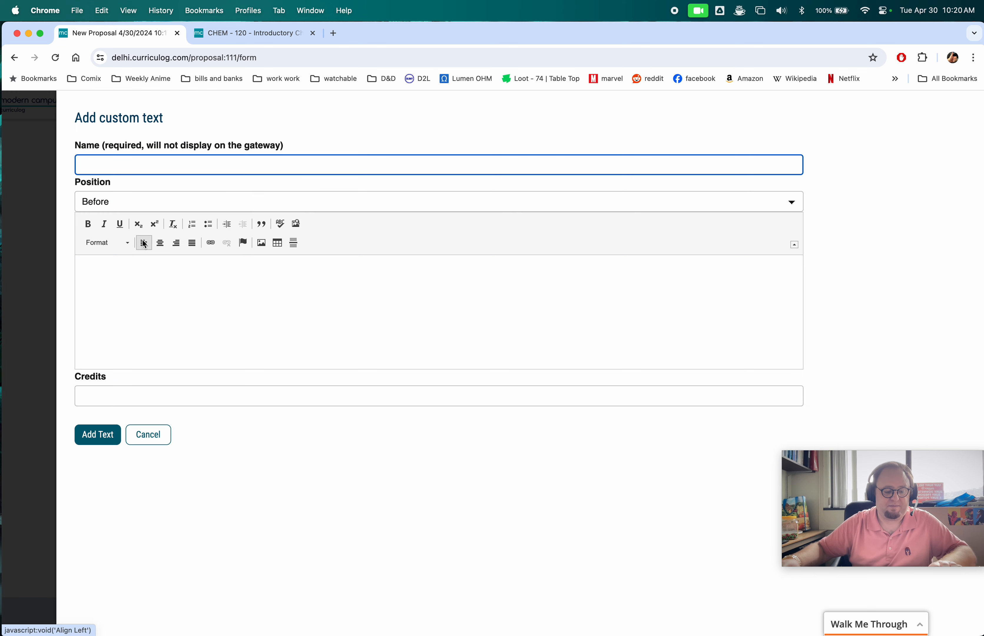
text(dv)
click(133, 291)
text(y 23)
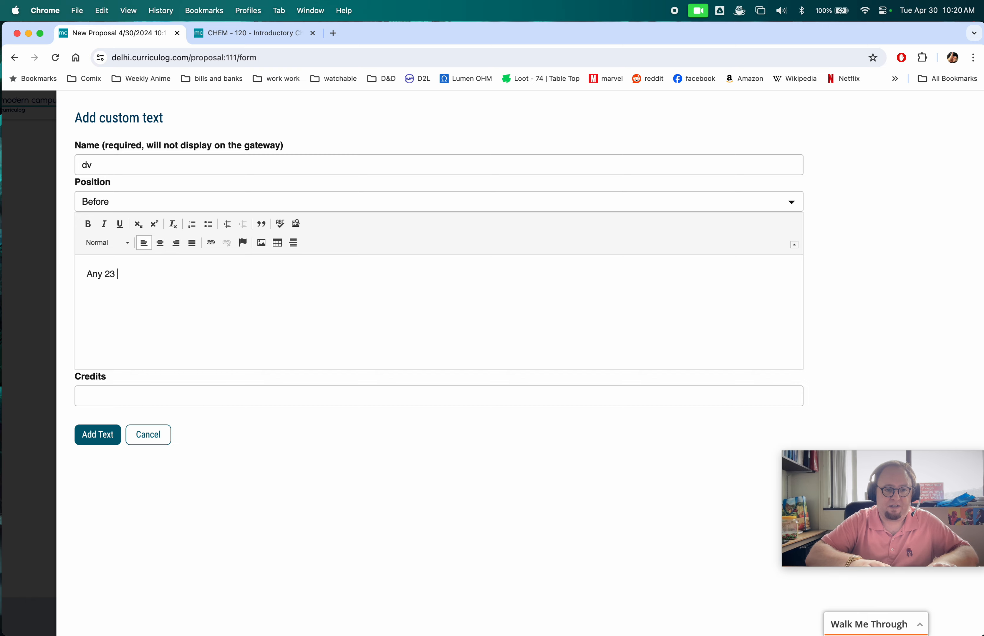
text(DV course)
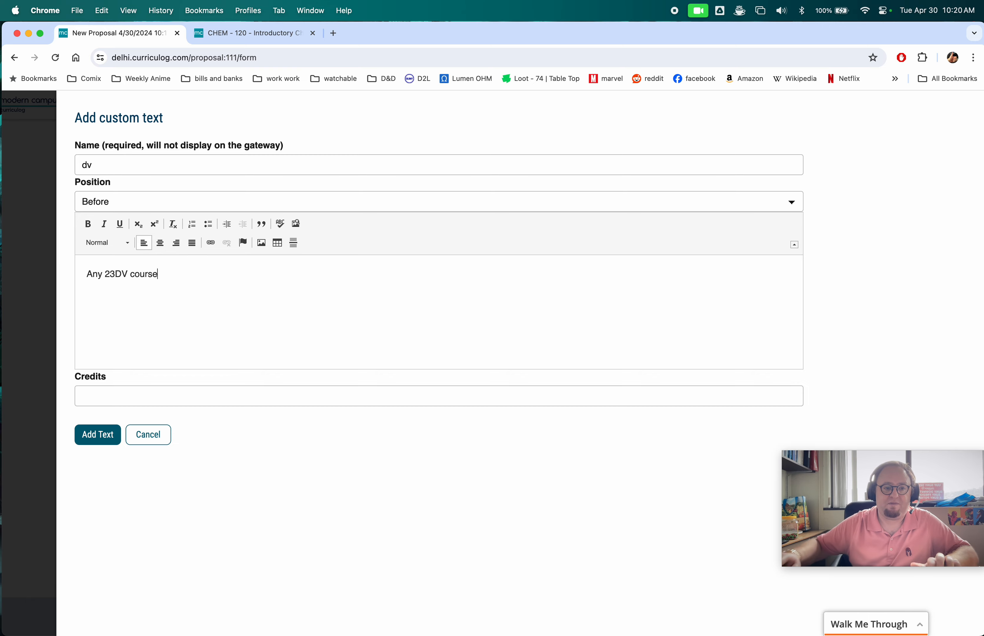
click(112, 397)
text(3)
click(98, 435)
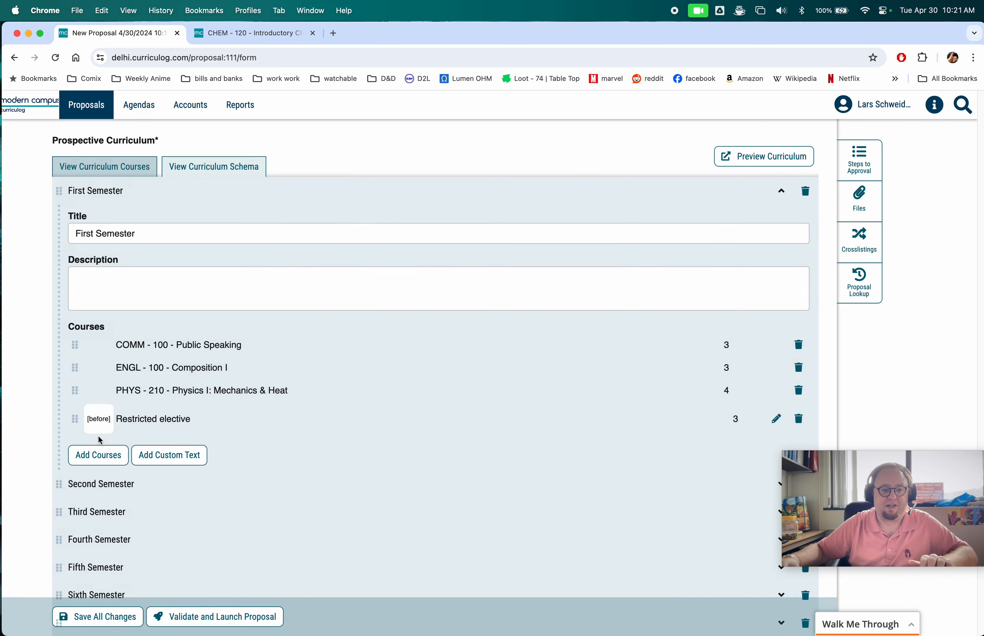
- Change the Minimum Total Credit Hours item's title to Minimum Total Credit Hours = 120 and save all changes
scroll(448, 428, down, 3)
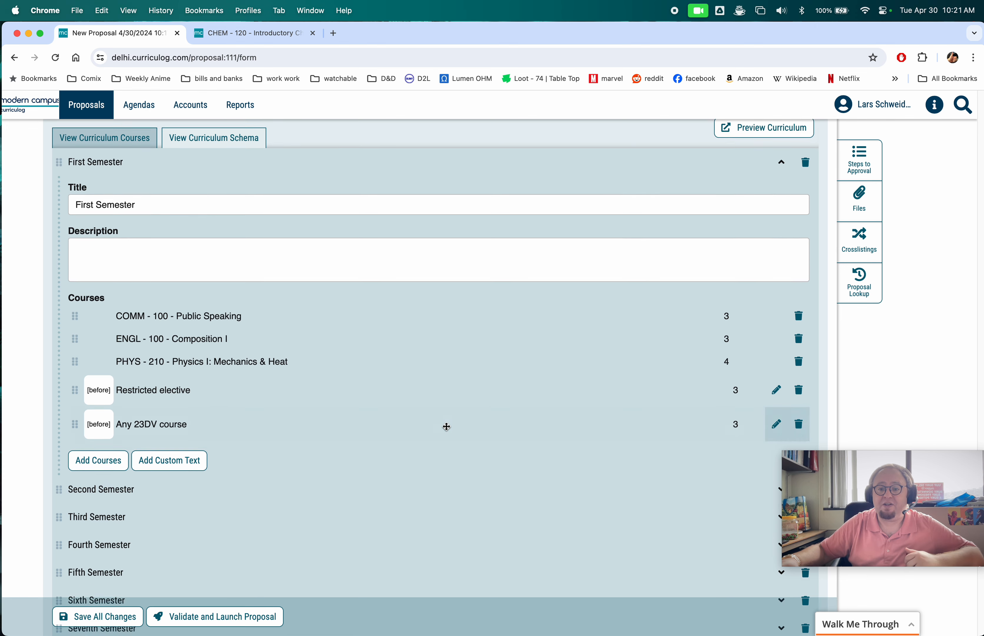
drag(96, 364, 79, 348)
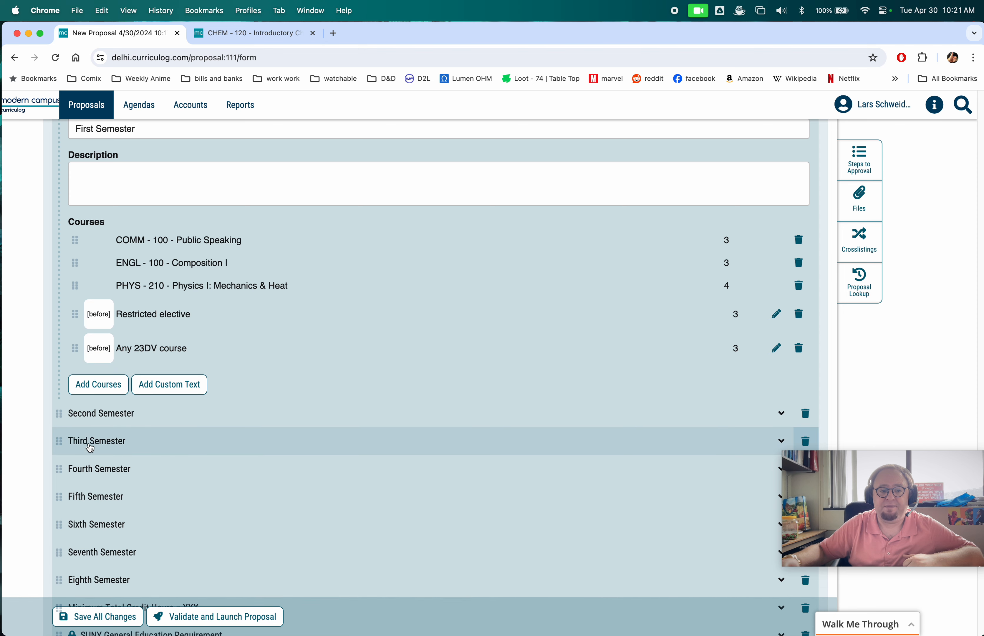
scroll(487, 417, down, 2)
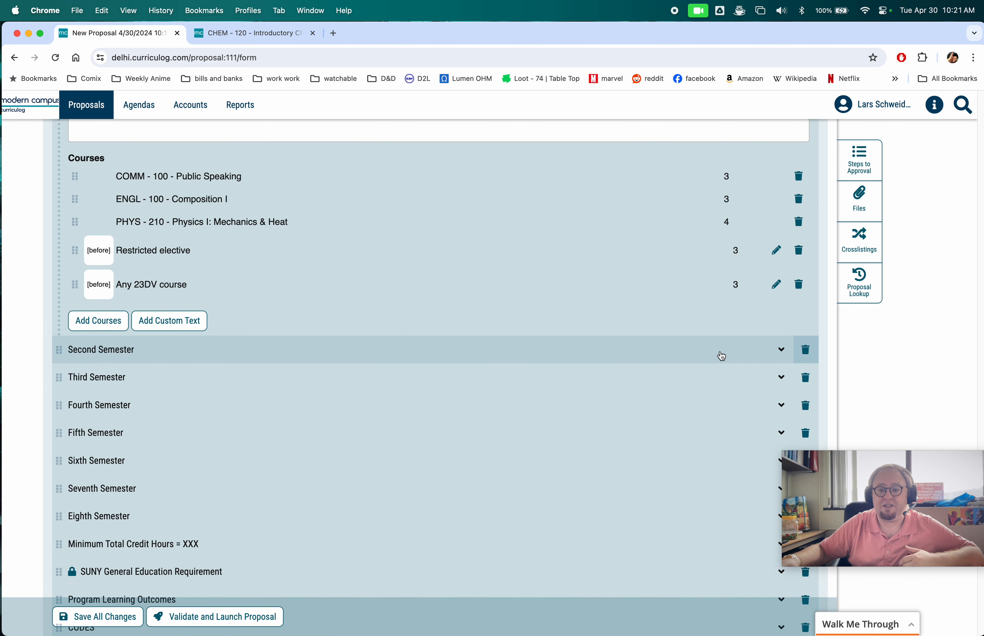
click(722, 356)
click(639, 353)
scroll(516, 404, down, 2)
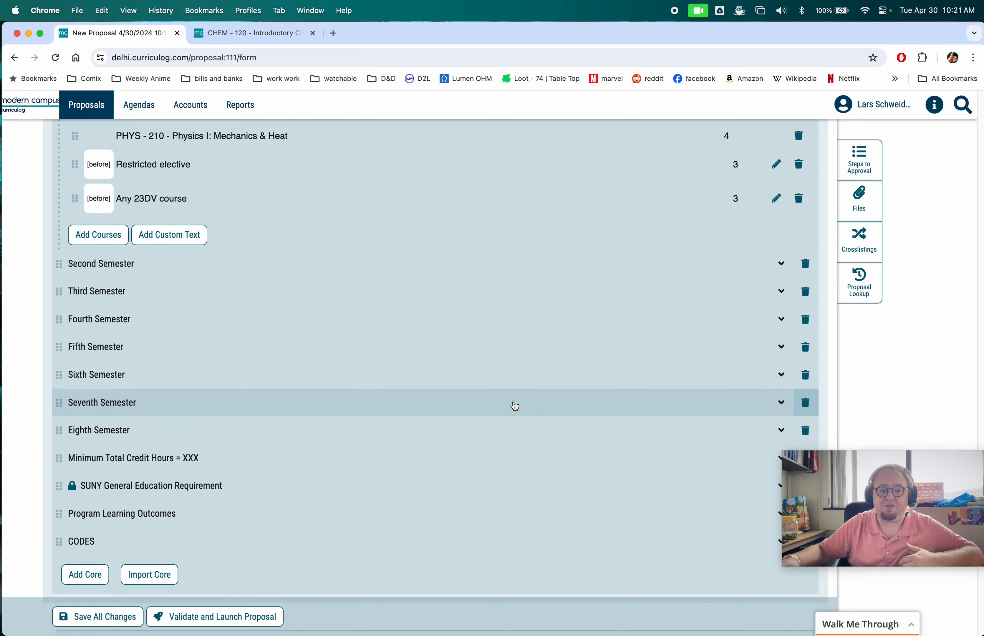
scroll(515, 405, down, 2)
click(467, 405)
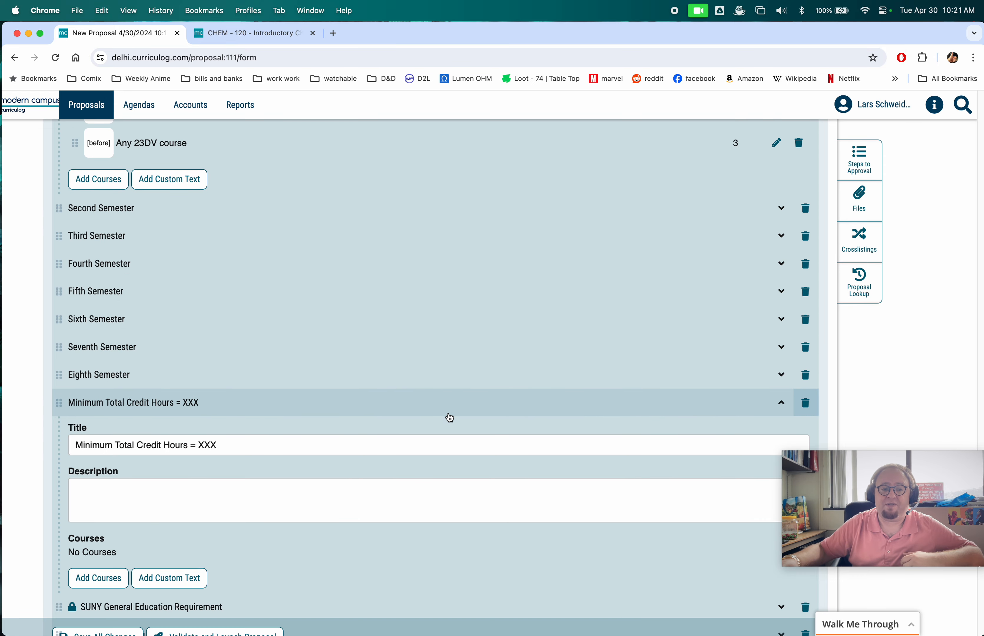
drag(197, 444, 240, 446)
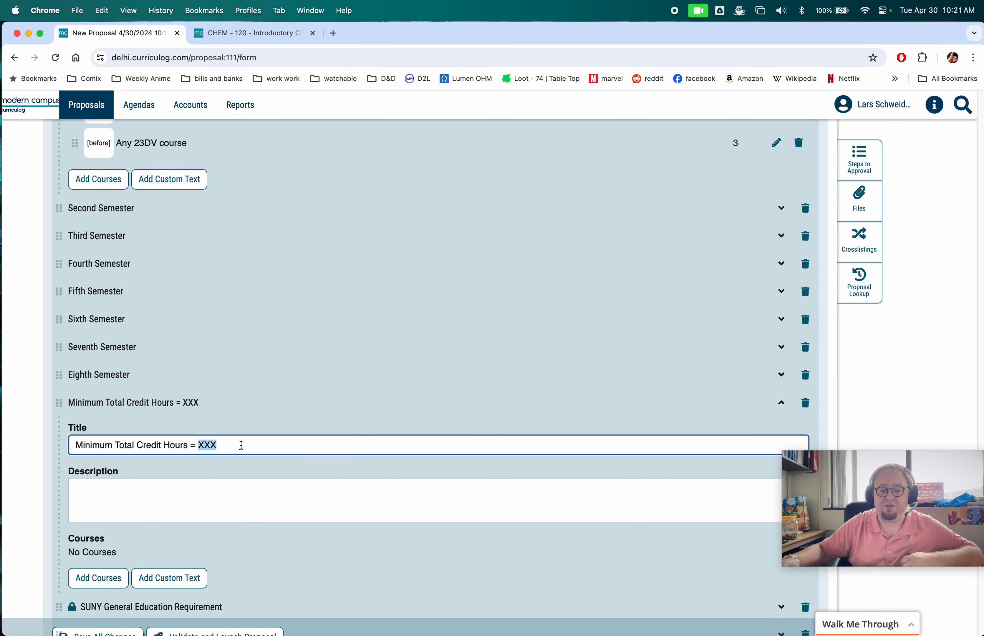
text(120)
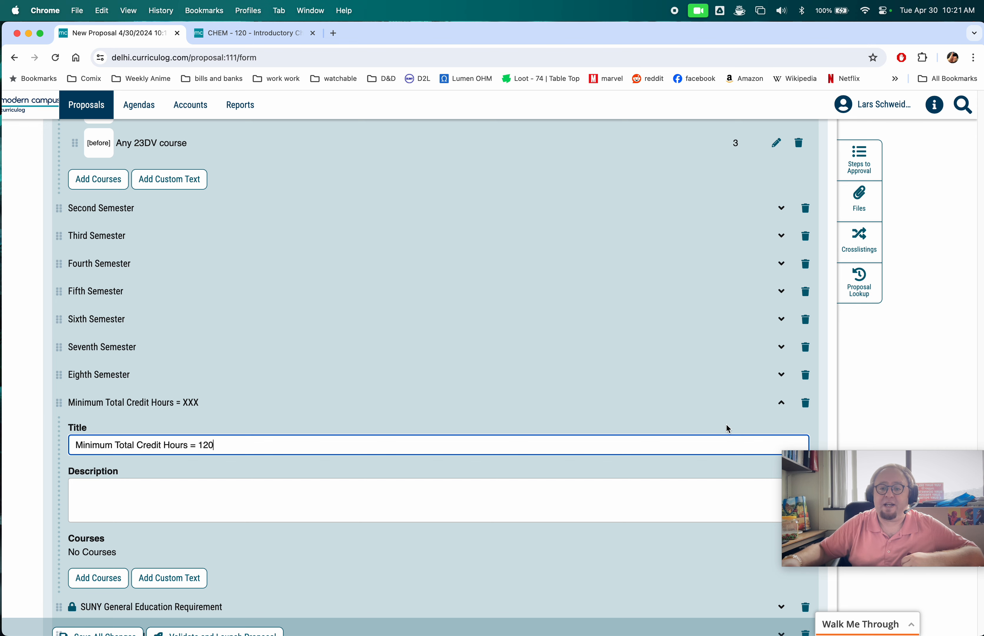
click(785, 410)
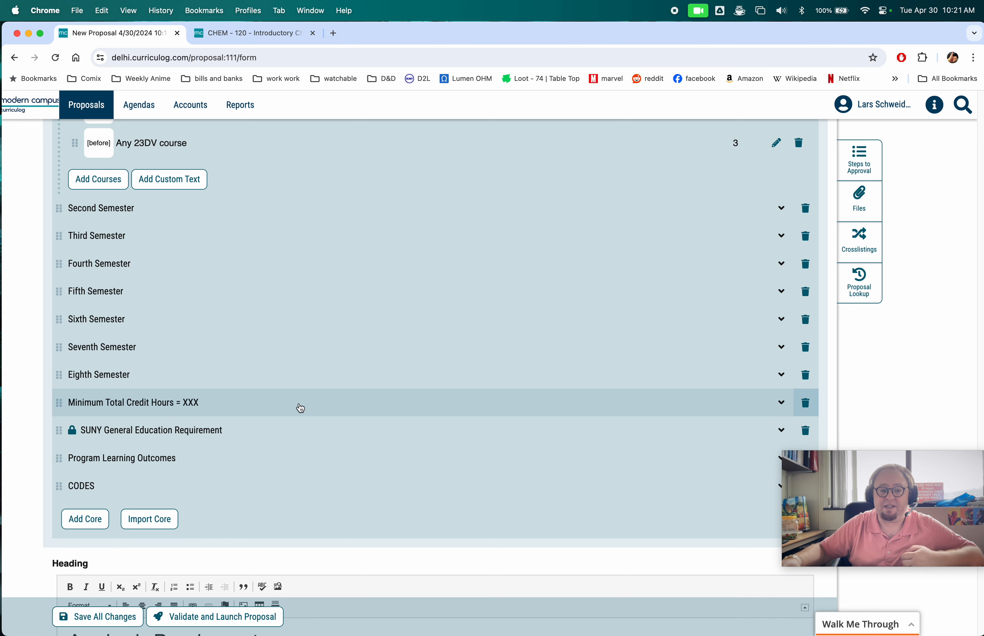
click(780, 405)
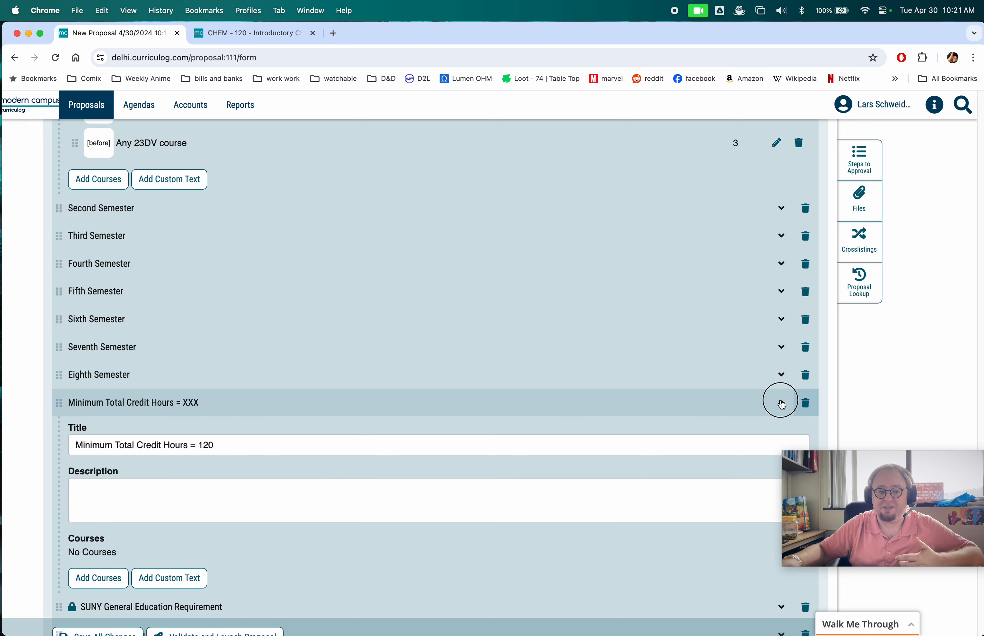
click(781, 405)
click(97, 617)
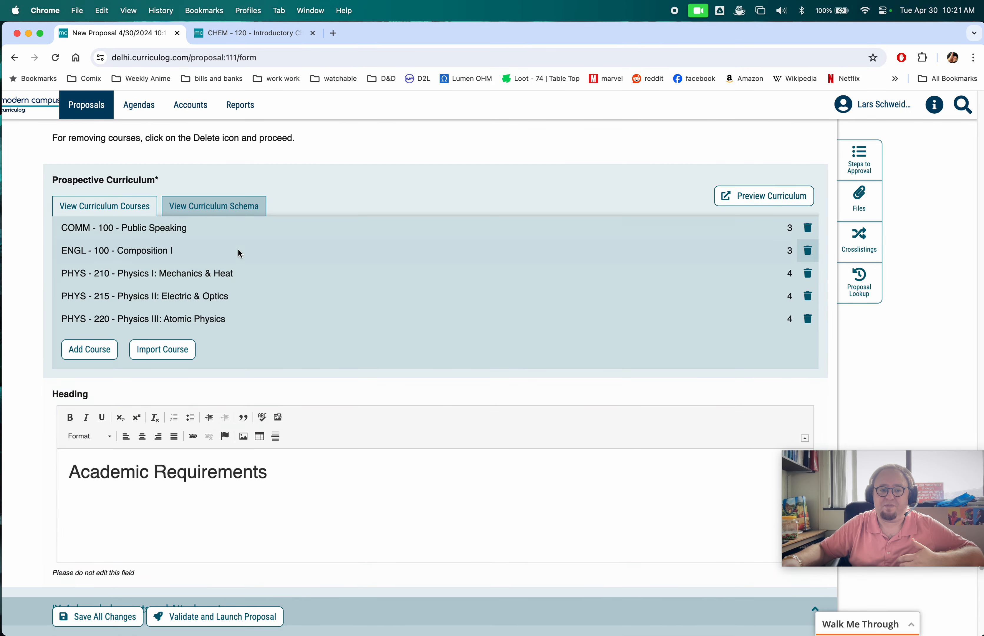
- Replace the Program Learning Outcomes placeholder bullet with the outcomes Learn physics and another one
click(216, 207)
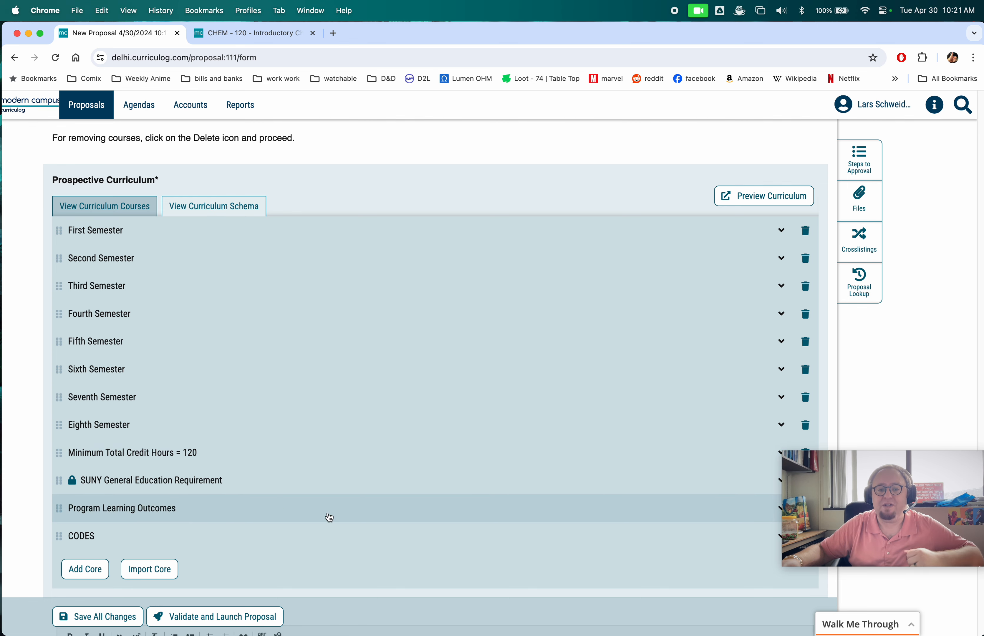
scroll(754, 509, down, 2)
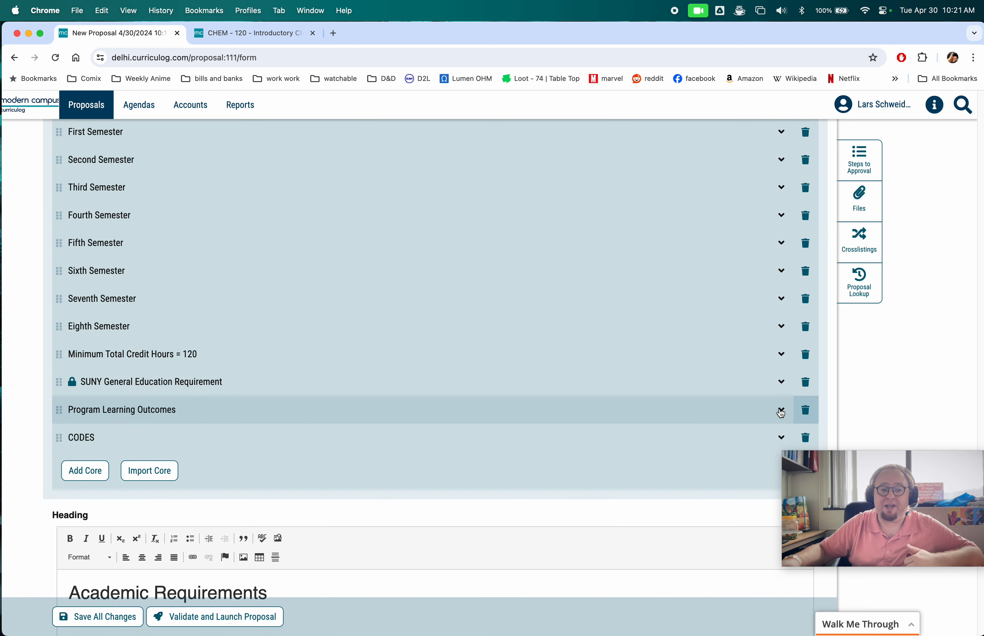
click(780, 412)
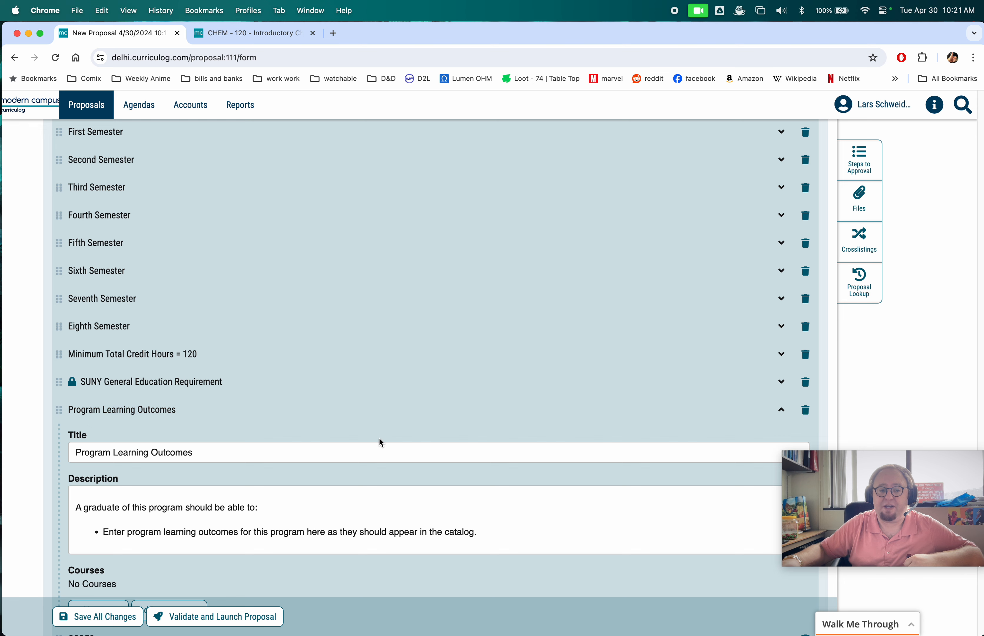
scroll(218, 390, down, 2)
drag(106, 434, 484, 437)
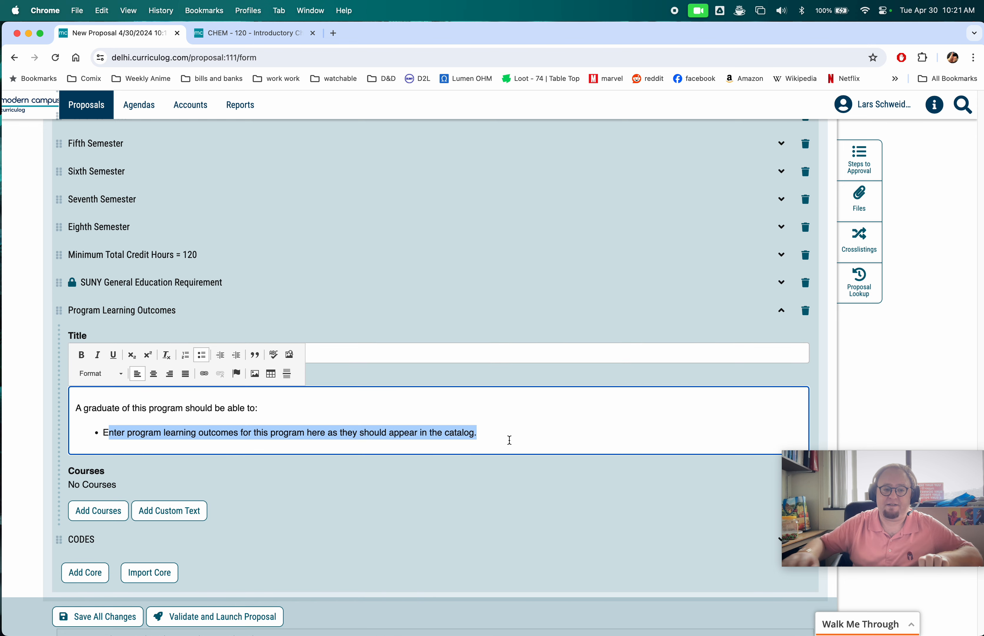
key(BackSpace)
text(Learn ph)
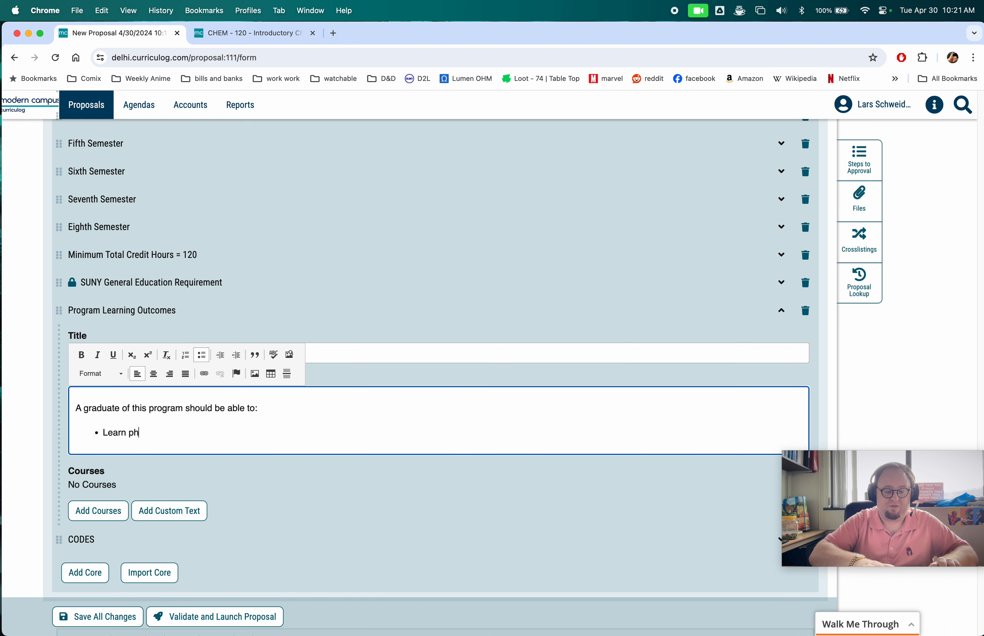
text(ysics)
key(Return)
text(an)
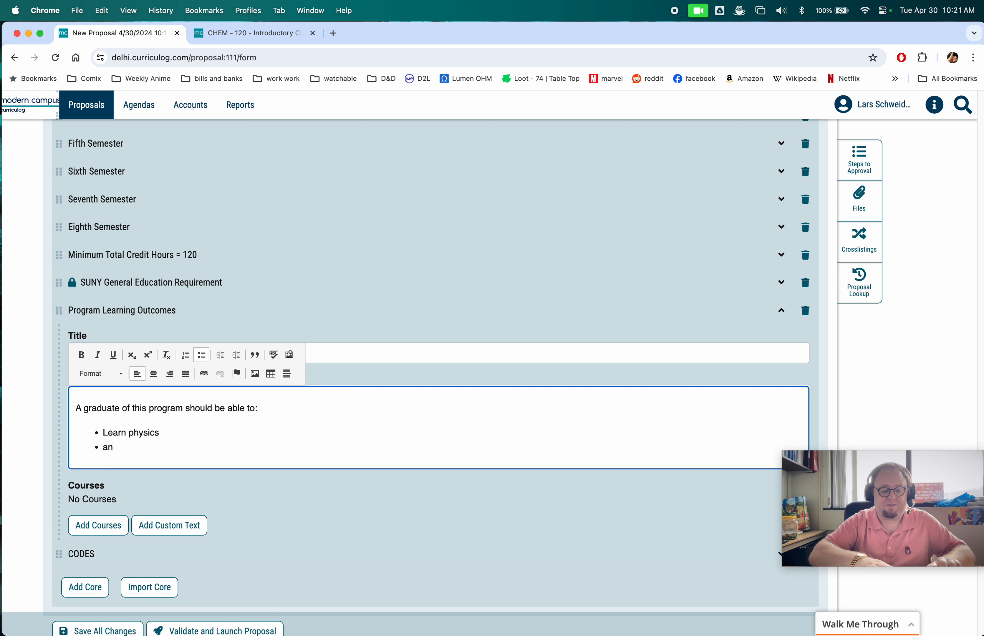
text(other one)
click(518, 525)
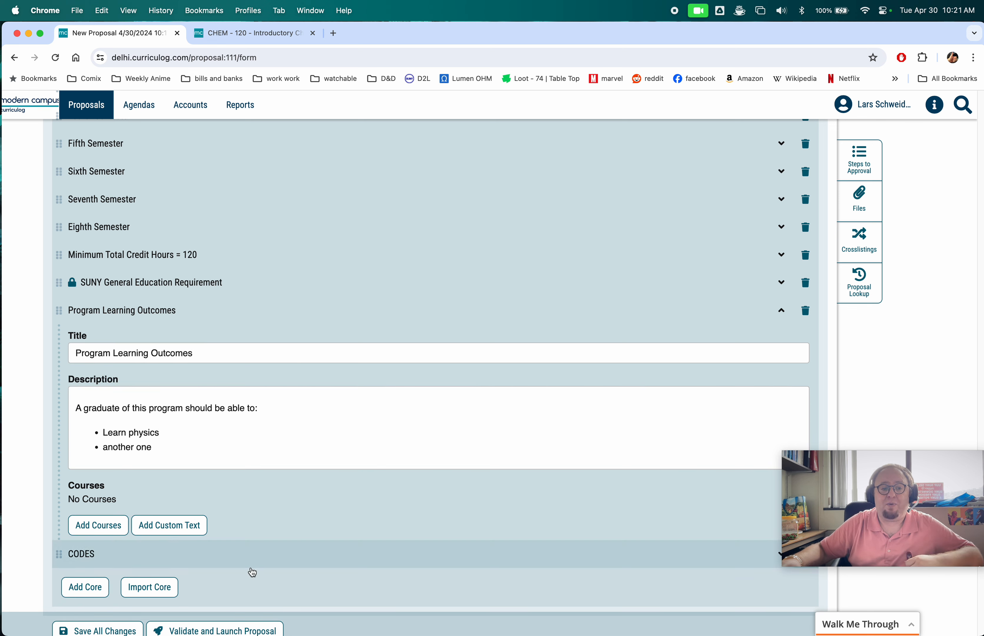
- Add a new core to the curriculum schema after CODES and open it for editing
click(140, 591)
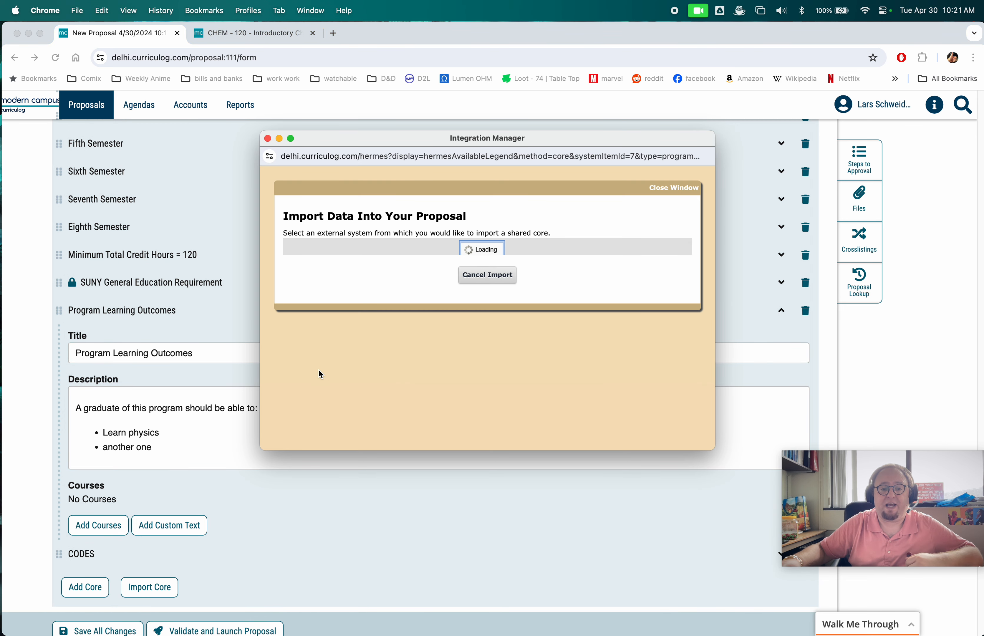
click(268, 139)
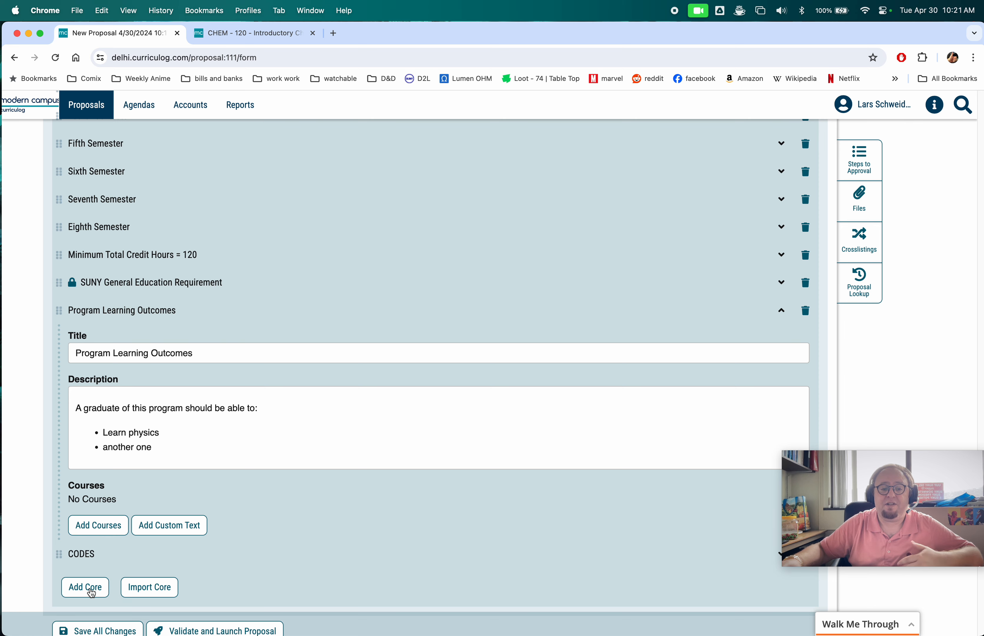
click(92, 593)
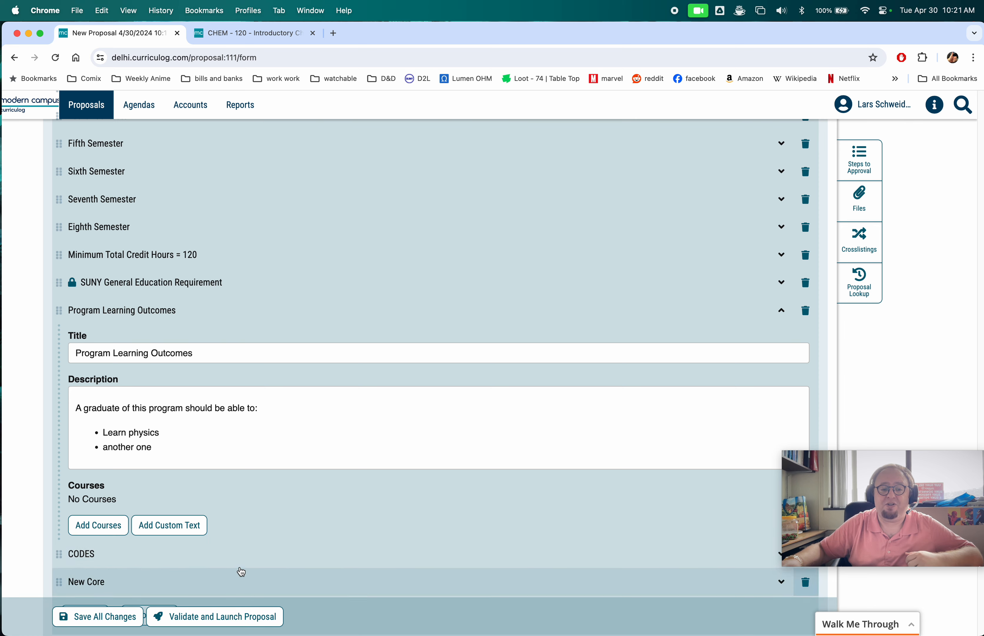
scroll(180, 487, down, 3)
click(164, 488)
click(125, 525)
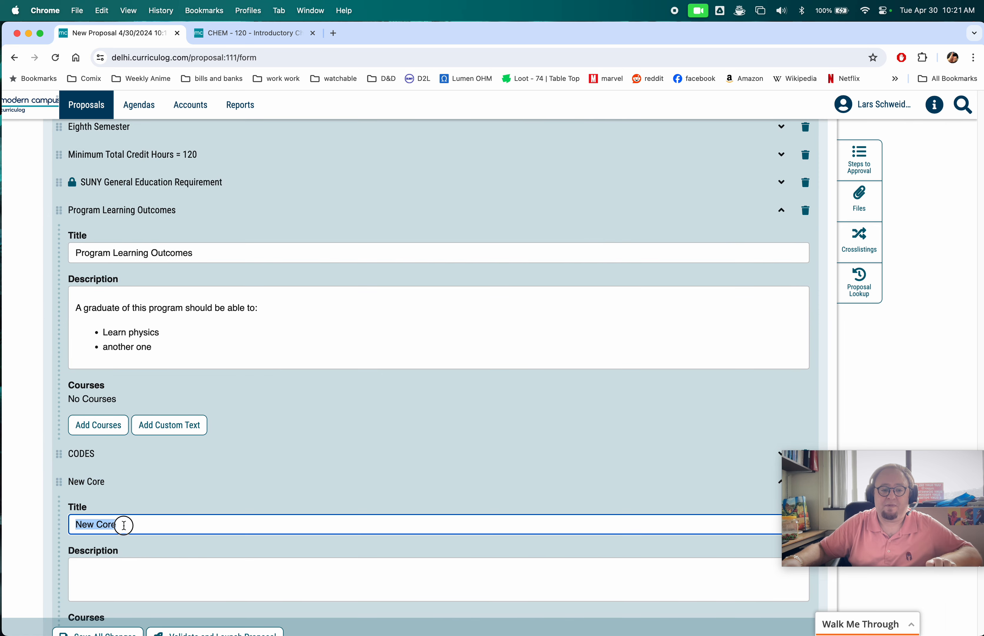
- Title the new core Restricted Electives, give it the description 213123123, and save all changes
click(138, 534)
triple_click(133, 530)
text(R)
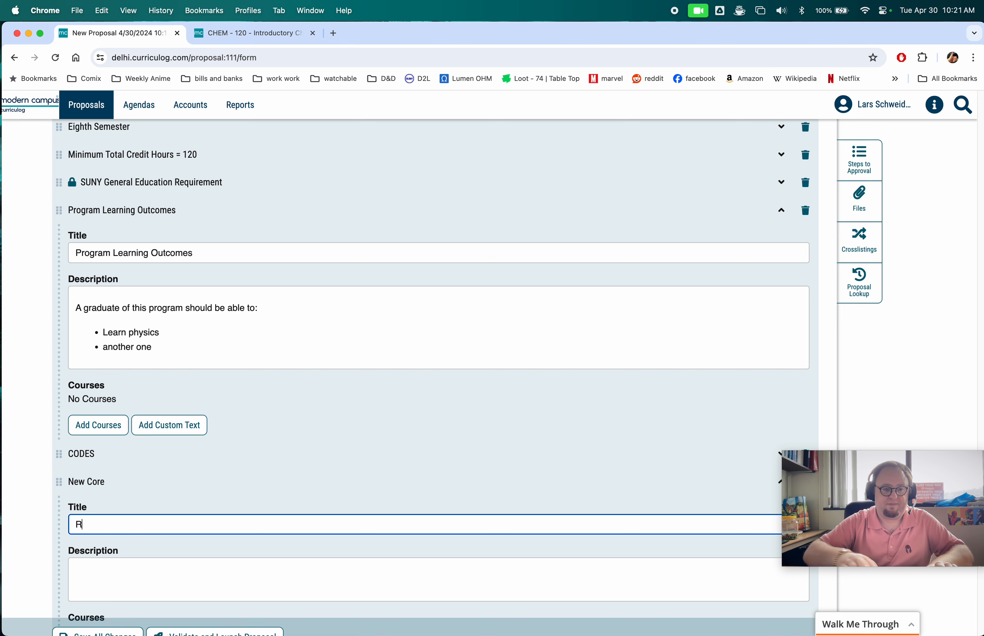
text(estricted E)
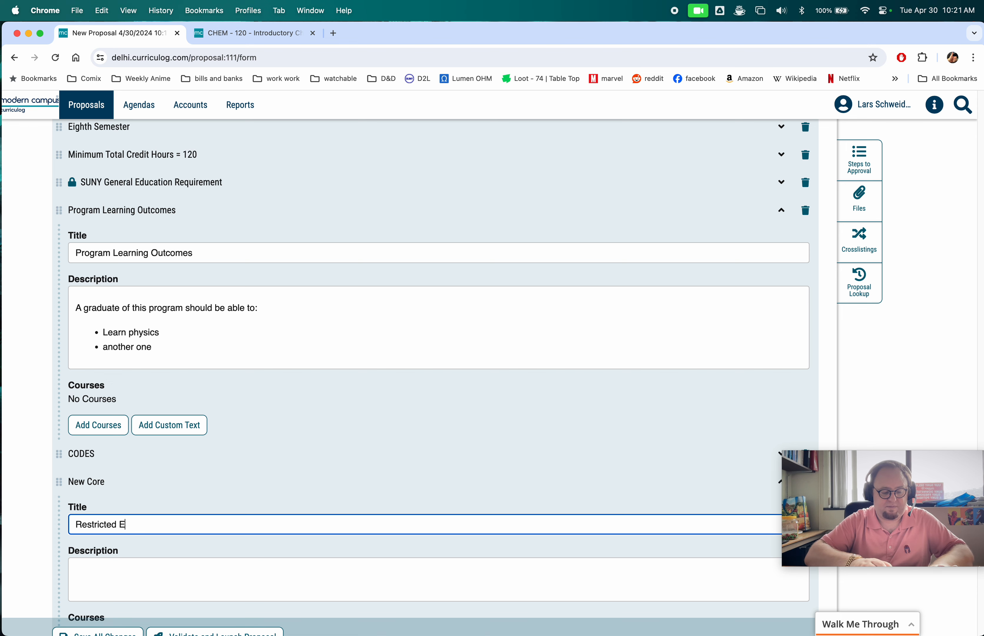
text(lectives)
key(Tab)
text(213123123)
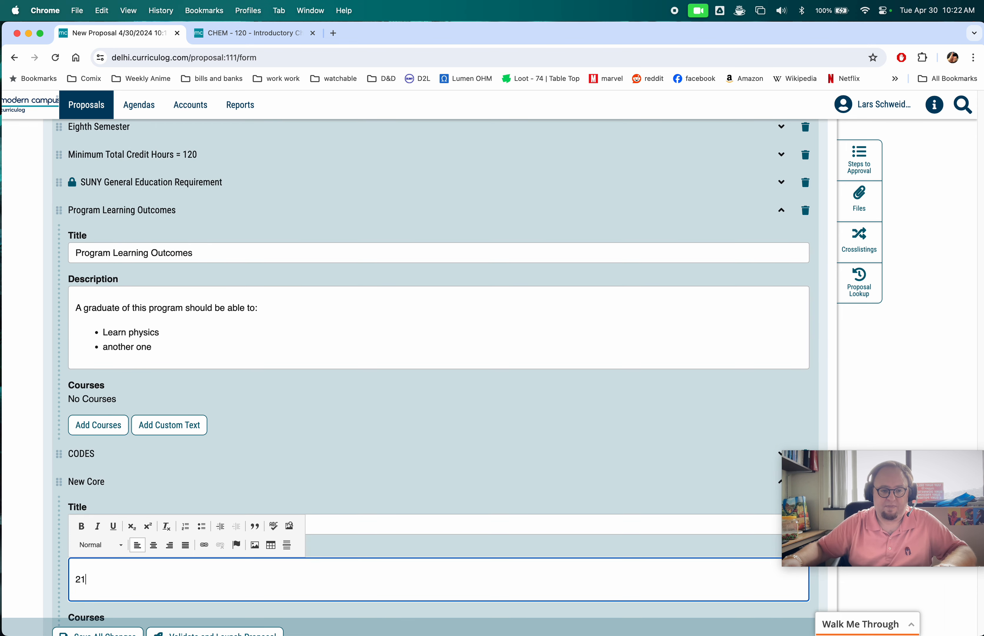
click(389, 513)
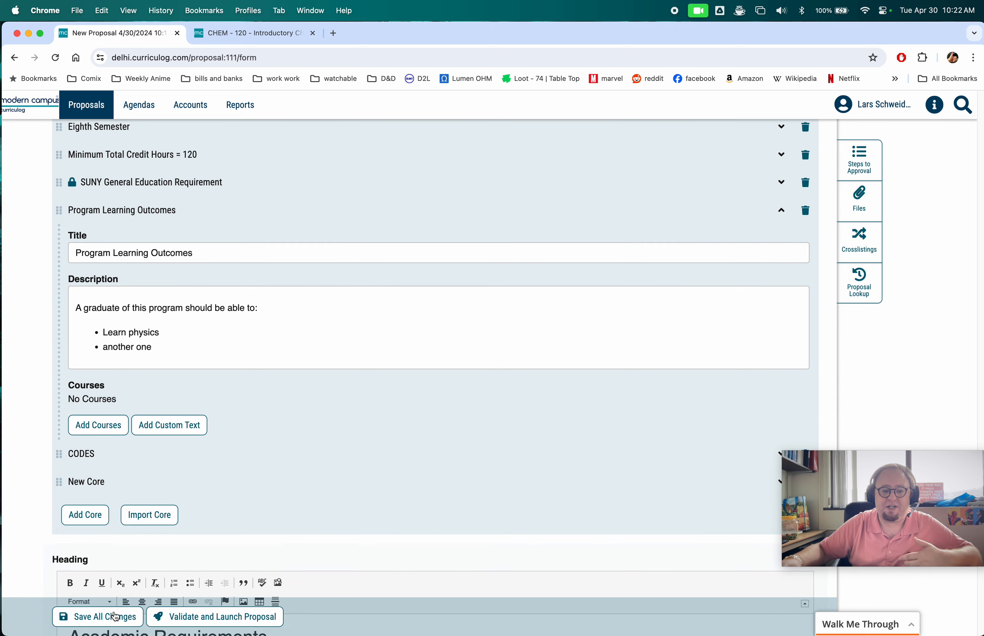
click(114, 615)
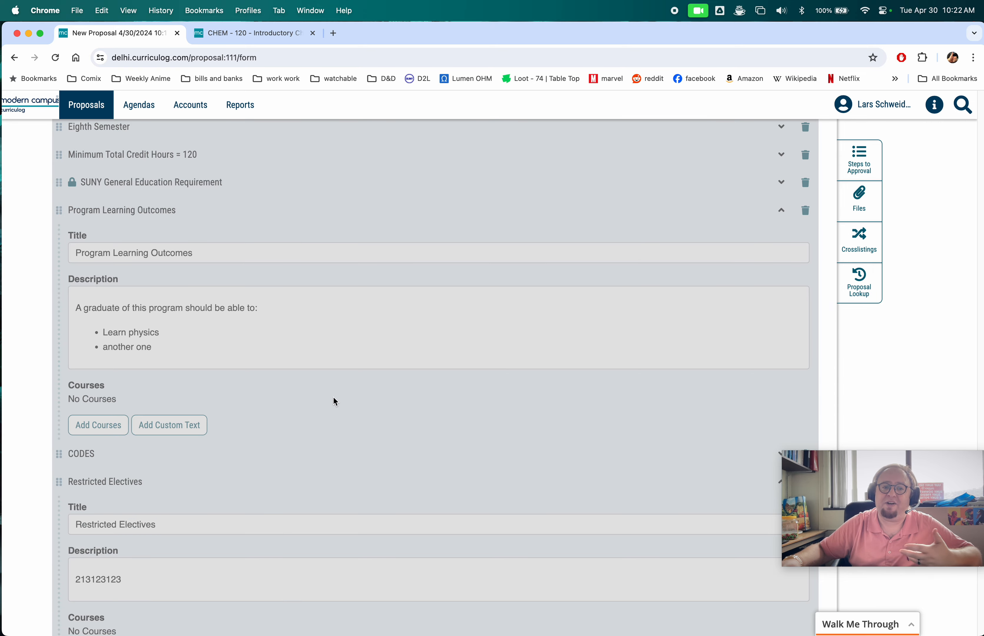
- Move the Restricted Electives core in the curriculum schema to just after the Eighth Semester
scroll(333, 396, down, 10)
scroll(300, 410, up, 8)
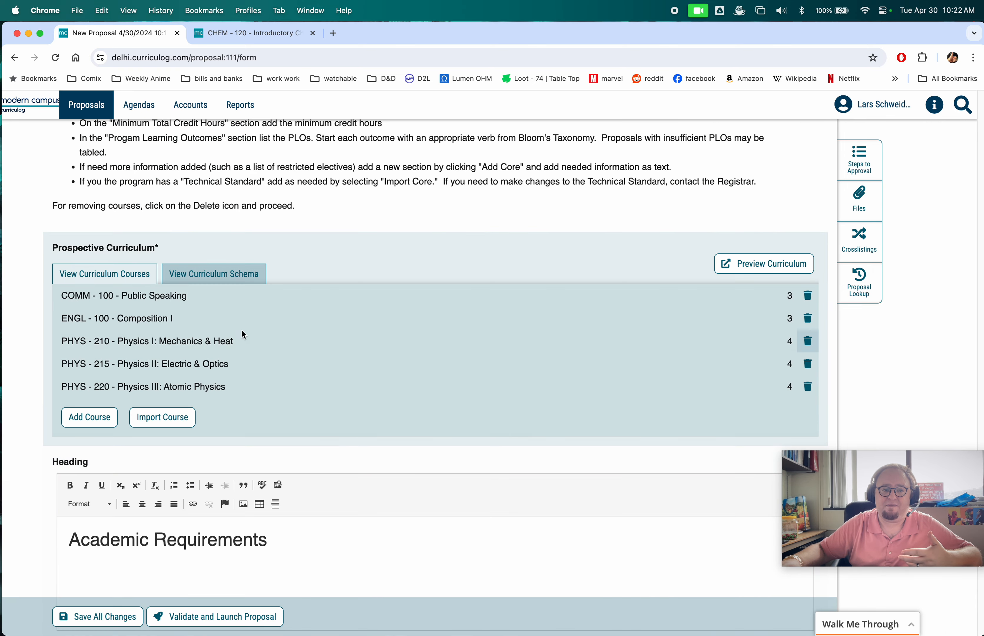
click(218, 277)
scroll(124, 538, down, 3)
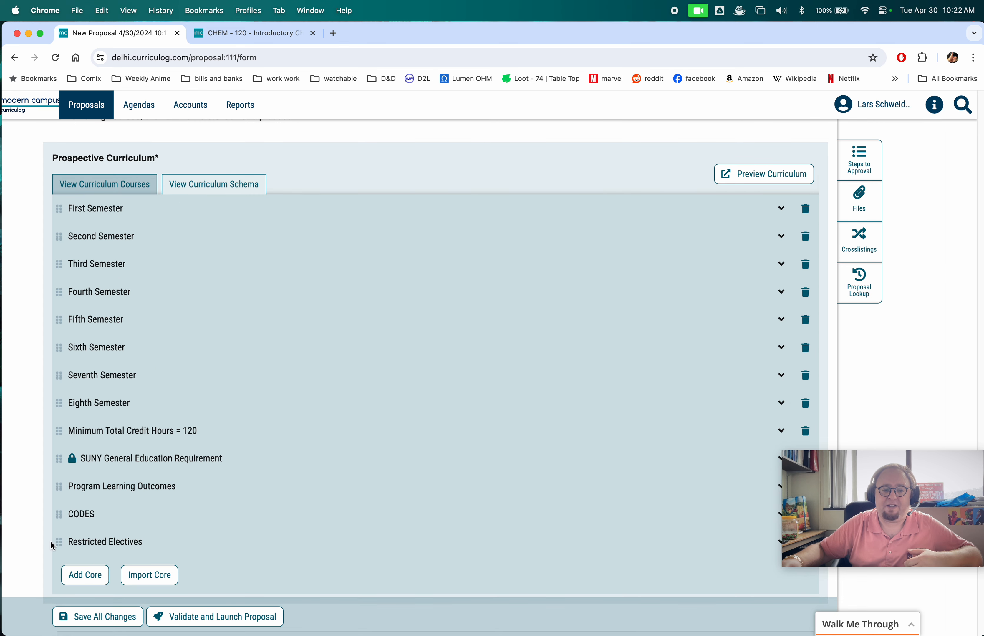
drag(58, 543, 63, 429)
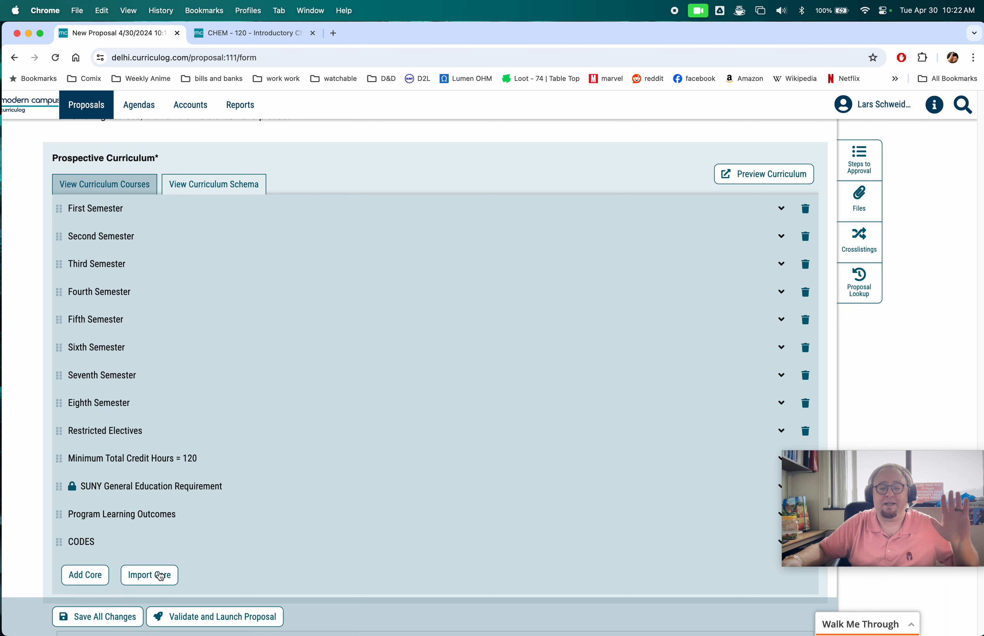
- Import the shared core Technical Standards for Mechatronics Design Programs from the 2025 - 2026 College Catalog
click(152, 582)
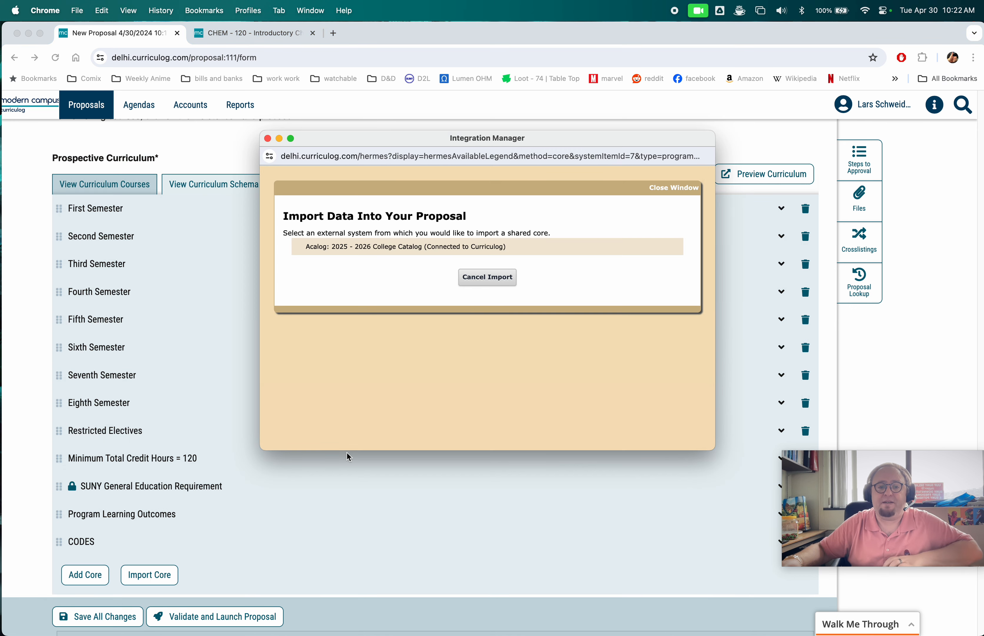
click(406, 247)
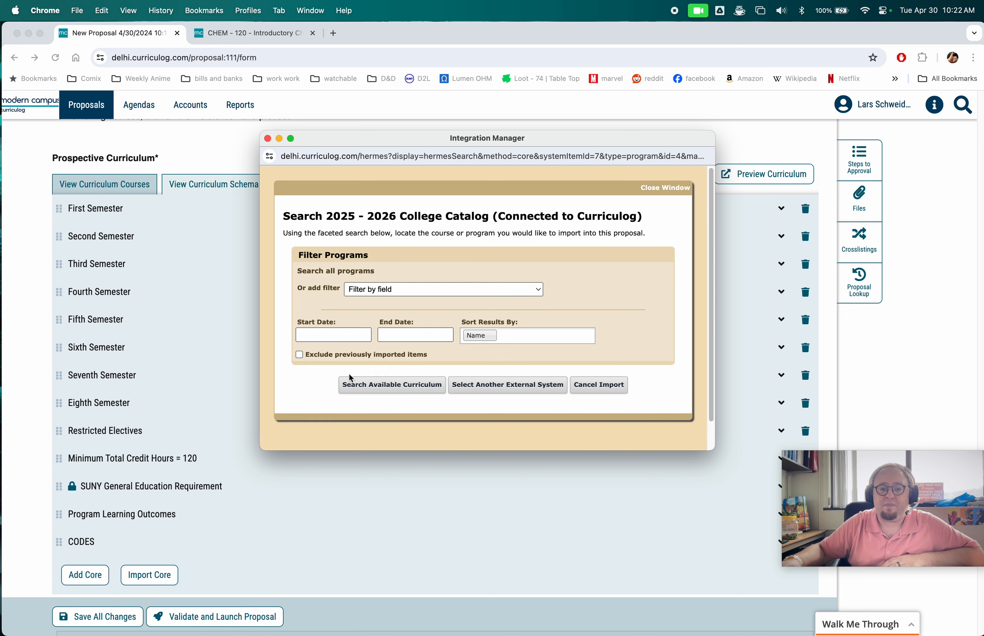
click(383, 389)
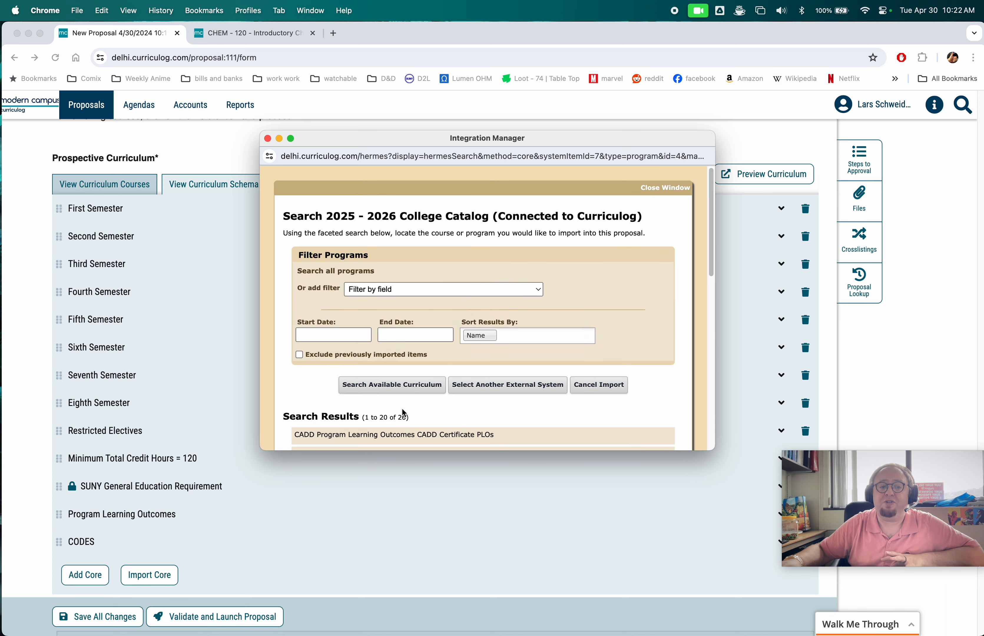
scroll(479, 345, down, 5)
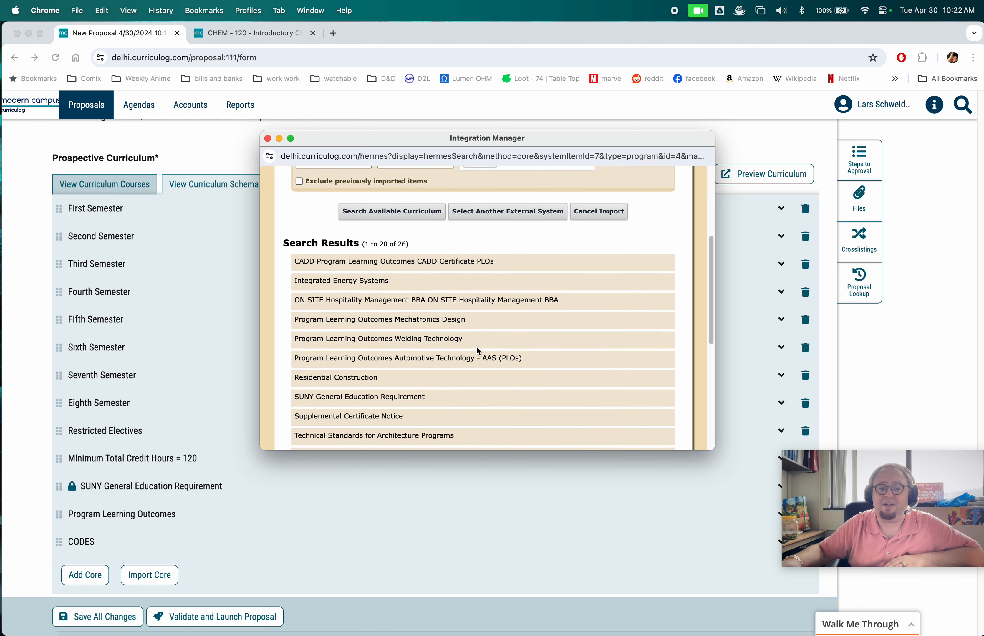
scroll(478, 352, down, 6)
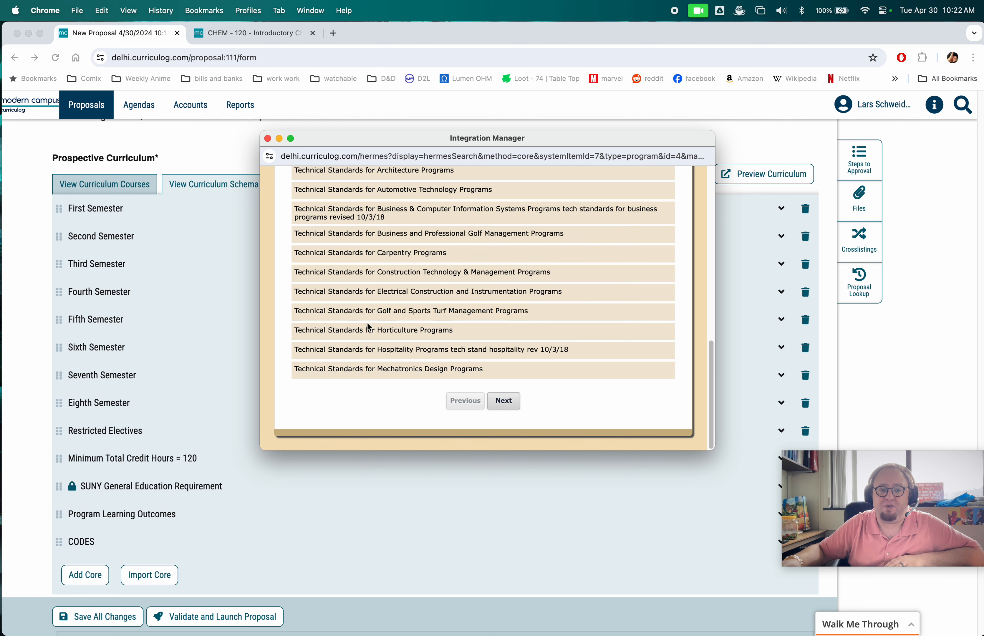
click(350, 371)
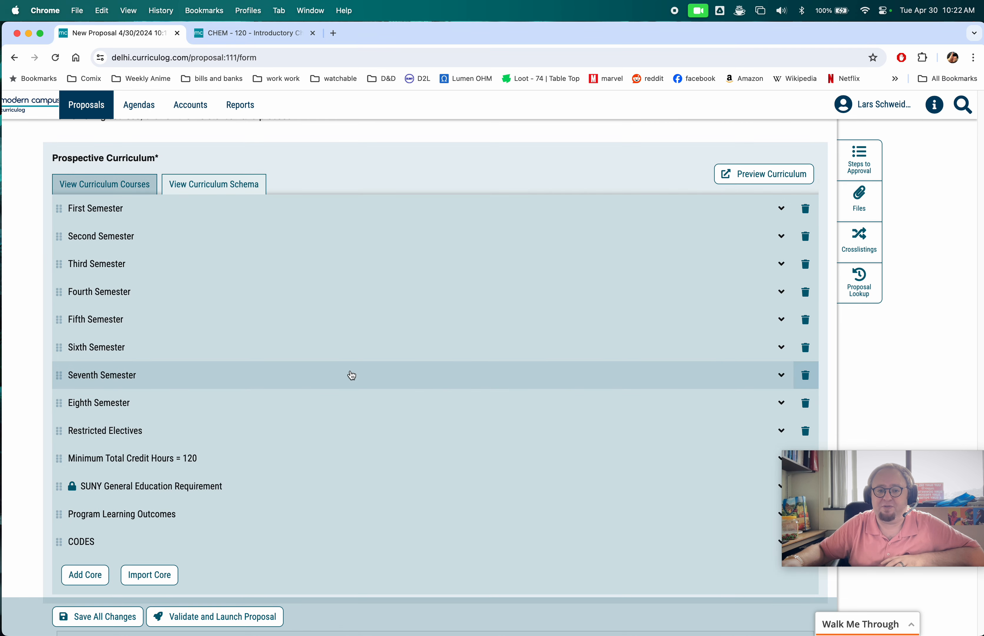
- Move the Technical Standards for Mechatronics Design Programs core above CODES in the curriculum schema
scroll(313, 430, down, 4)
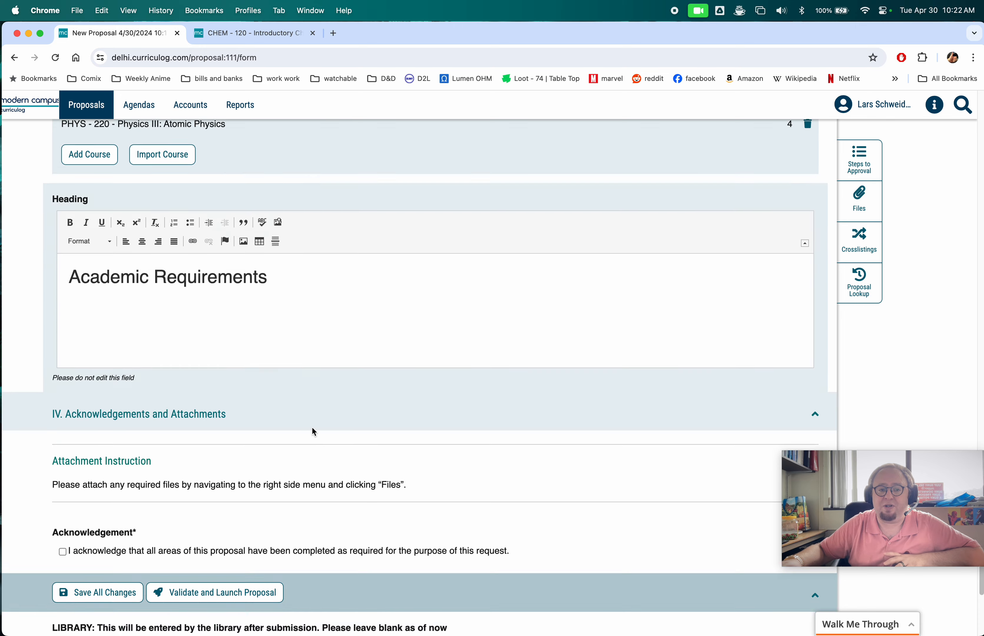
scroll(290, 392, up, 3)
click(211, 148)
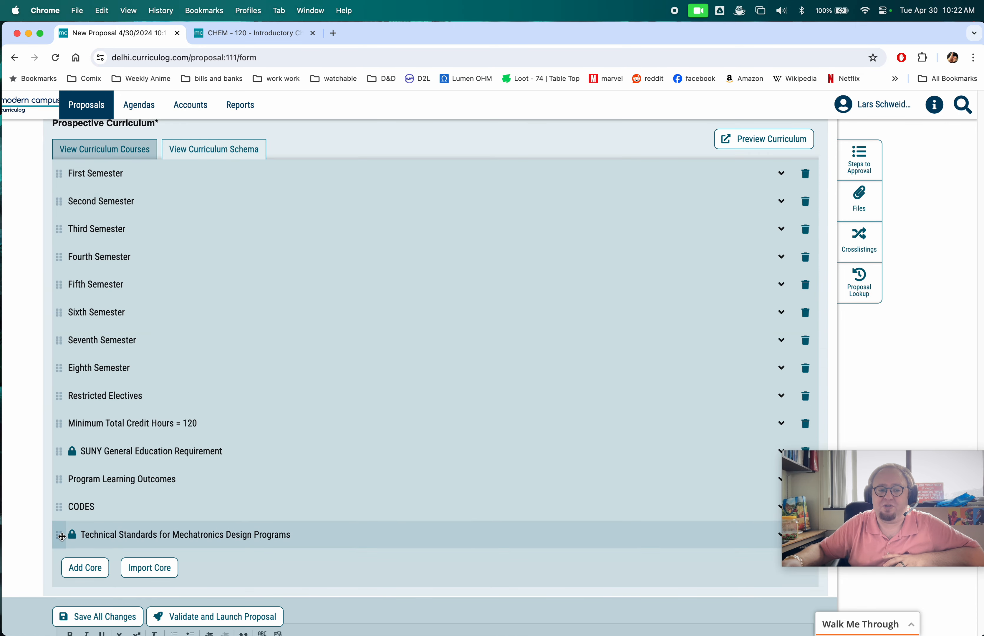
drag(59, 535, 70, 507)
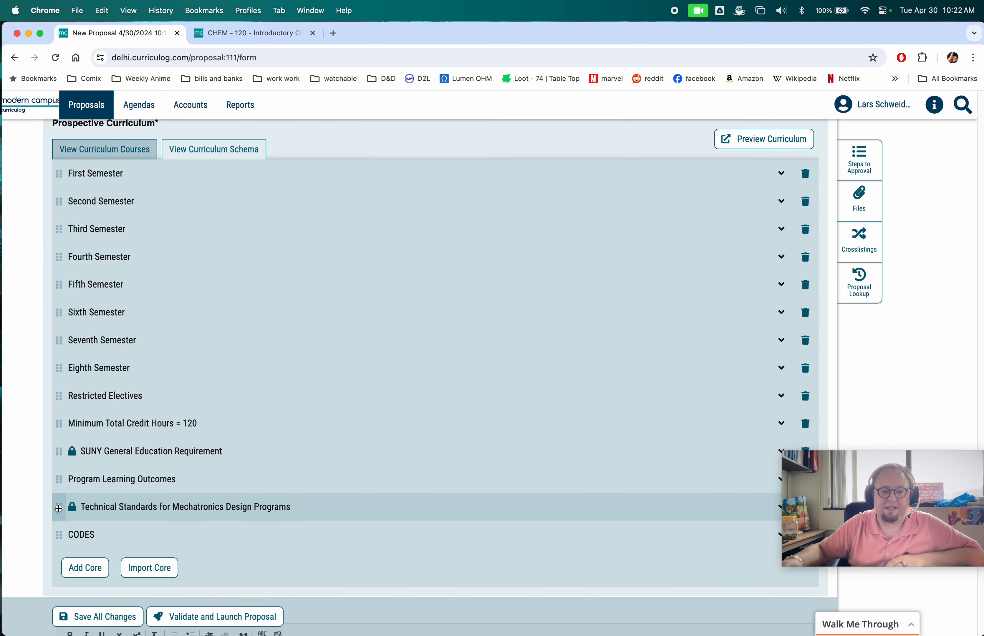
mouse_move(59, 506)
mouse_down()
mouse_move(89, 479)
mouse_move(112, 499)
mouse_move(60, 513)
mouse_up()
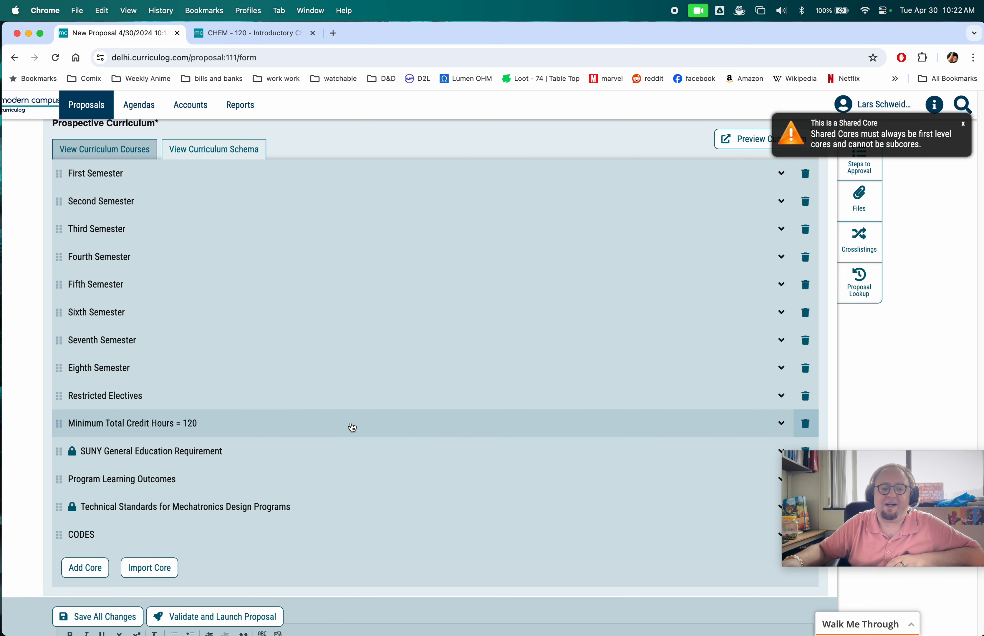
- Review the remaining Acknowledgements and Library Statement sections at the end of the form
scroll(350, 428, down, 5)
scroll(157, 404, down, 3)
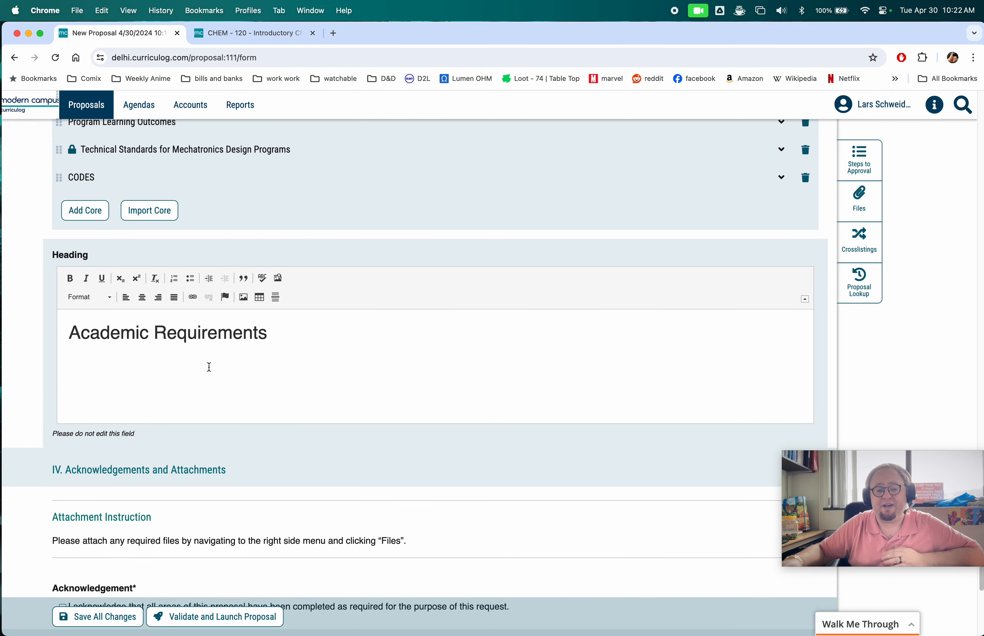
scroll(209, 369, down, 5)
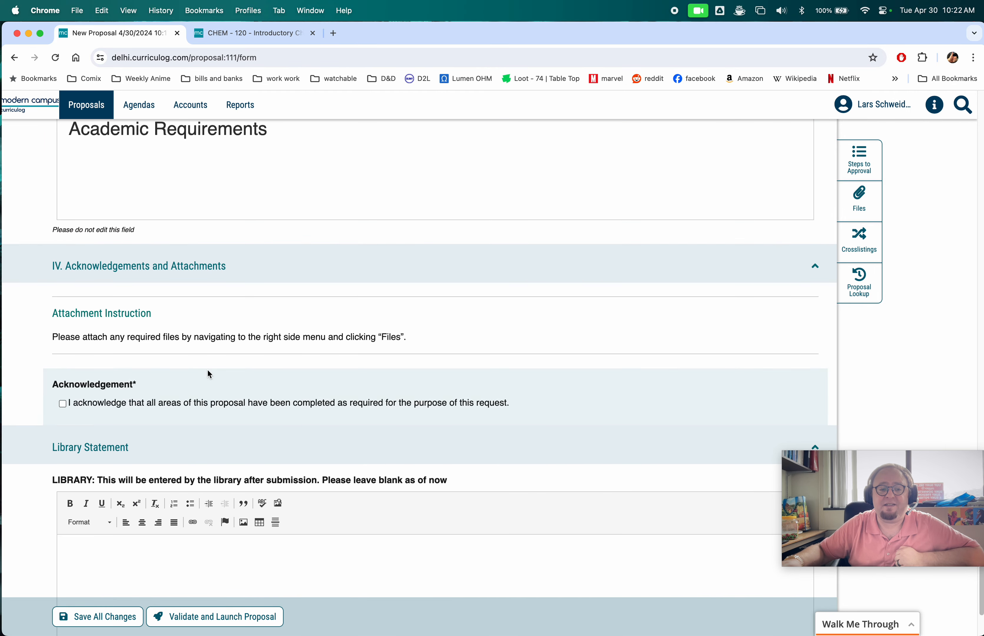
scroll(140, 400, down, 3)
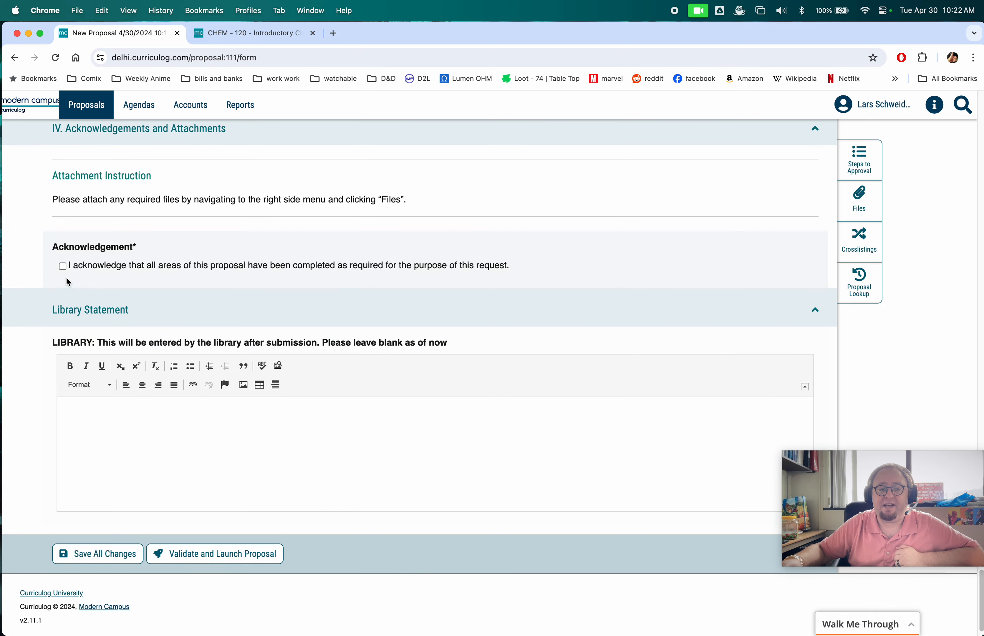